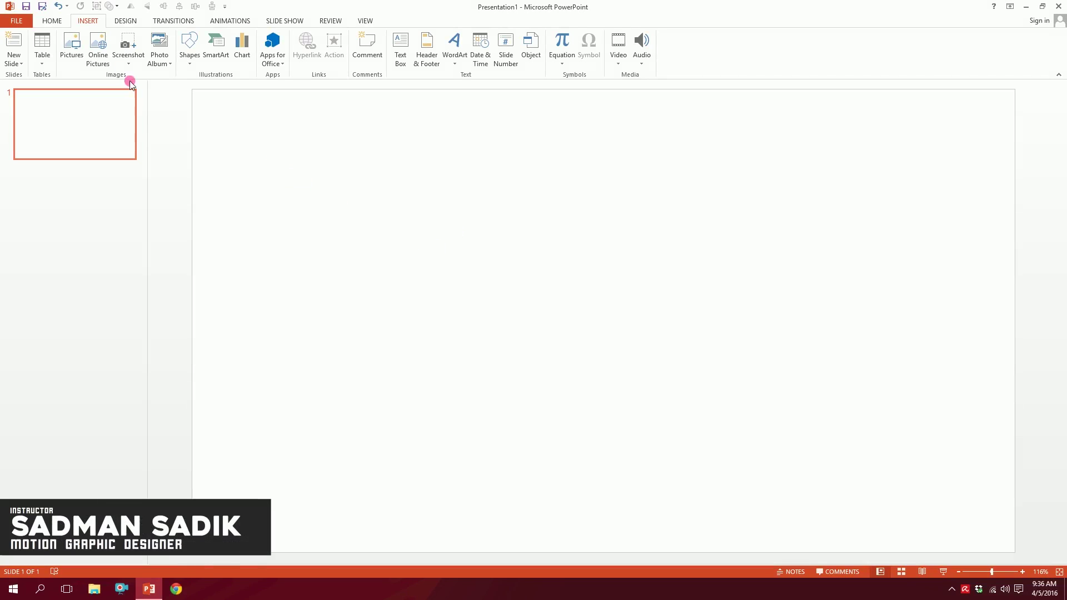
# Draw a rectangle near the centre of the slide
pyautogui.click(189, 49)
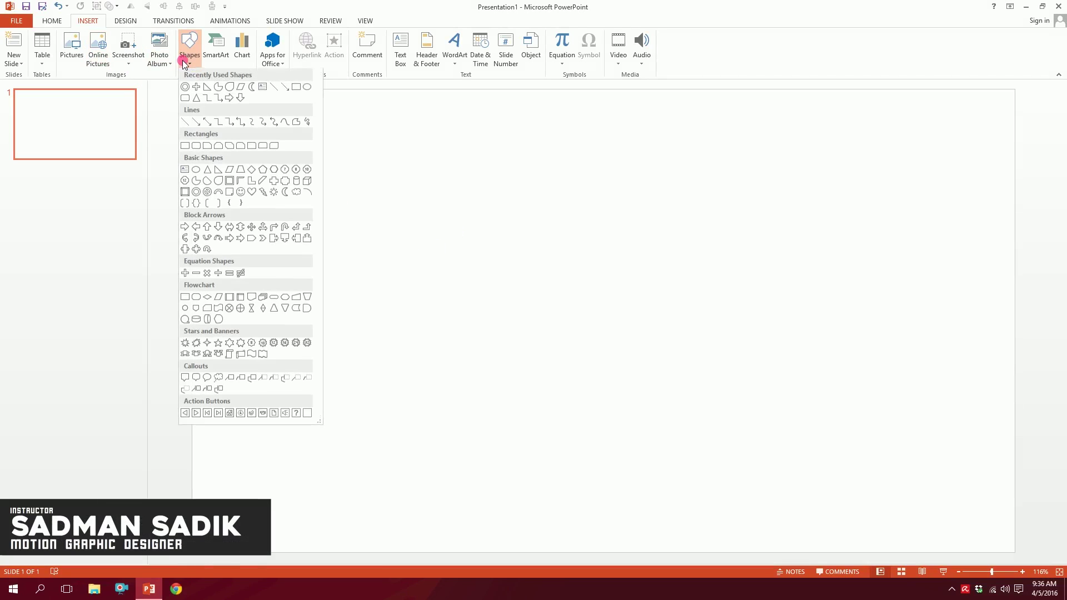
pyautogui.click(184, 146)
pyautogui.moveTo(495, 155)
pyautogui.mouseDown()
pyautogui.moveTo(591, 299)
pyautogui.moveTo(625, 333)
pyautogui.moveTo(675, 346)
pyautogui.mouseUp()
pyautogui.moveTo(604, 233); pyautogui.dragTo(604, 251)
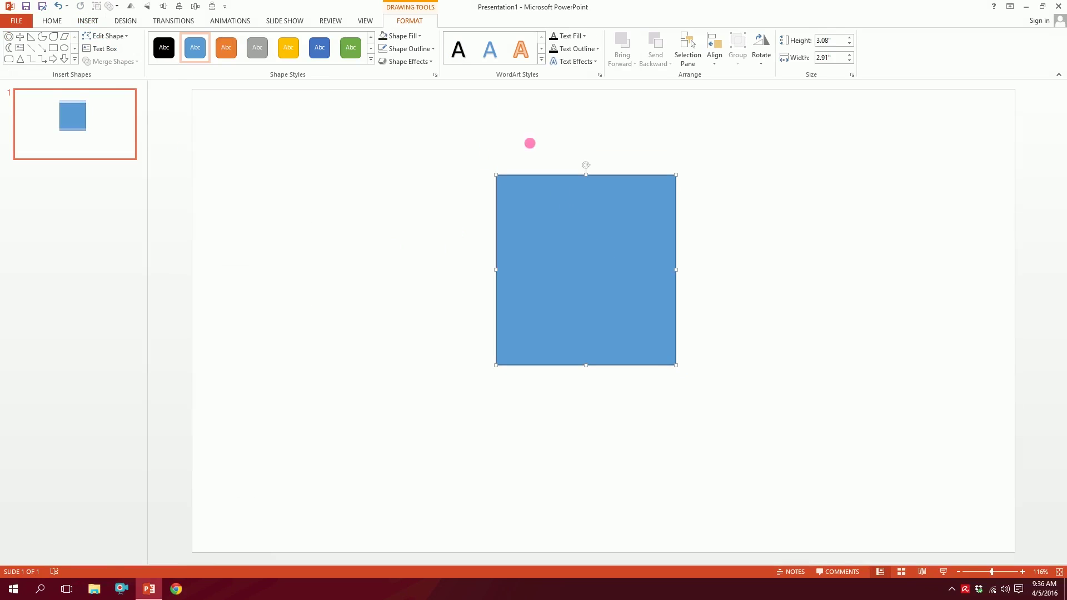
# Give the rectangle no outline and a dark fill, and resize it to 2.68" x 3.13"
pyautogui.click(402, 49)
pyautogui.click(387, 165)
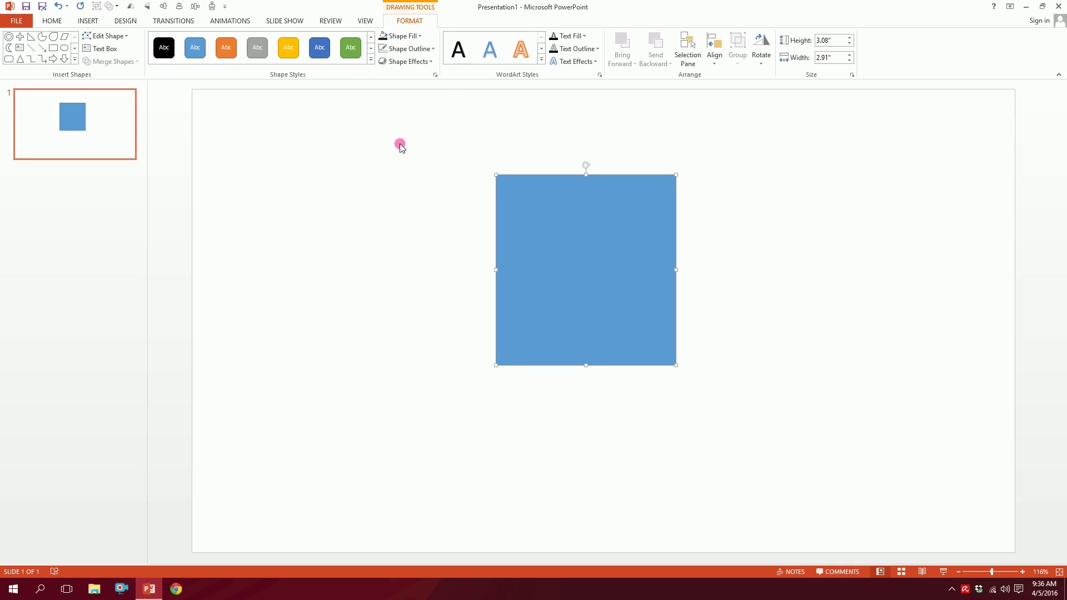
pyautogui.click(396, 36)
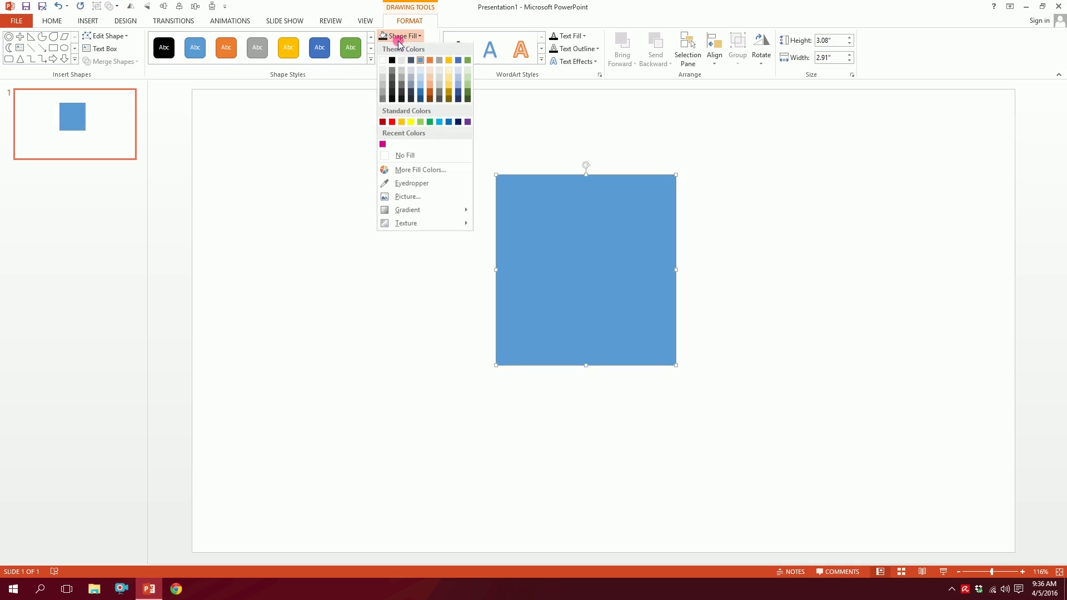
pyautogui.click(396, 94)
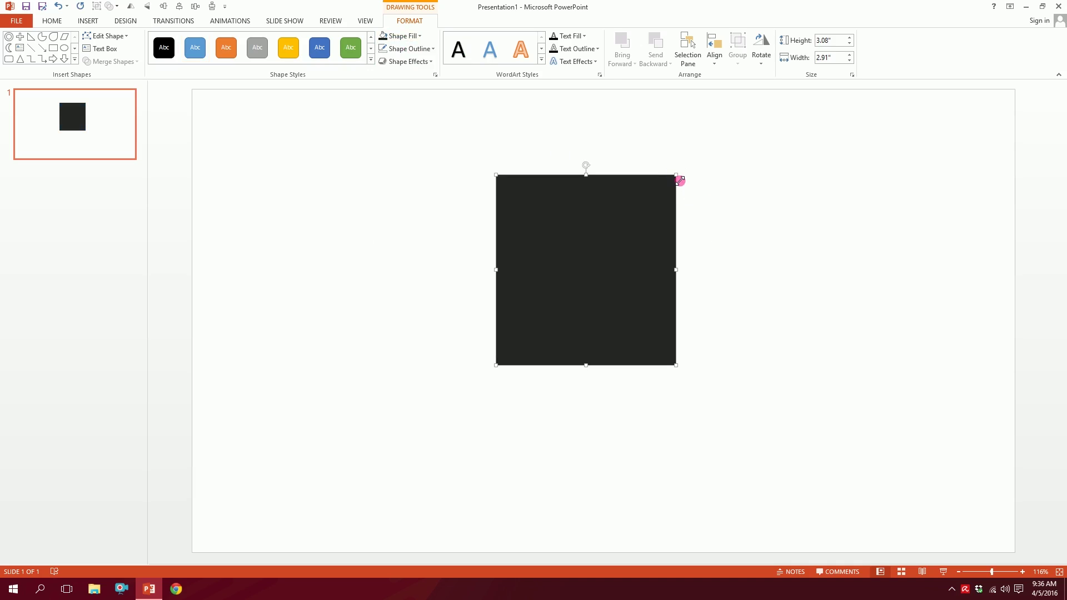
pyautogui.moveTo(679, 180); pyautogui.dragTo(689, 199)
pyautogui.moveTo(640, 279); pyautogui.dragTo(636, 268)
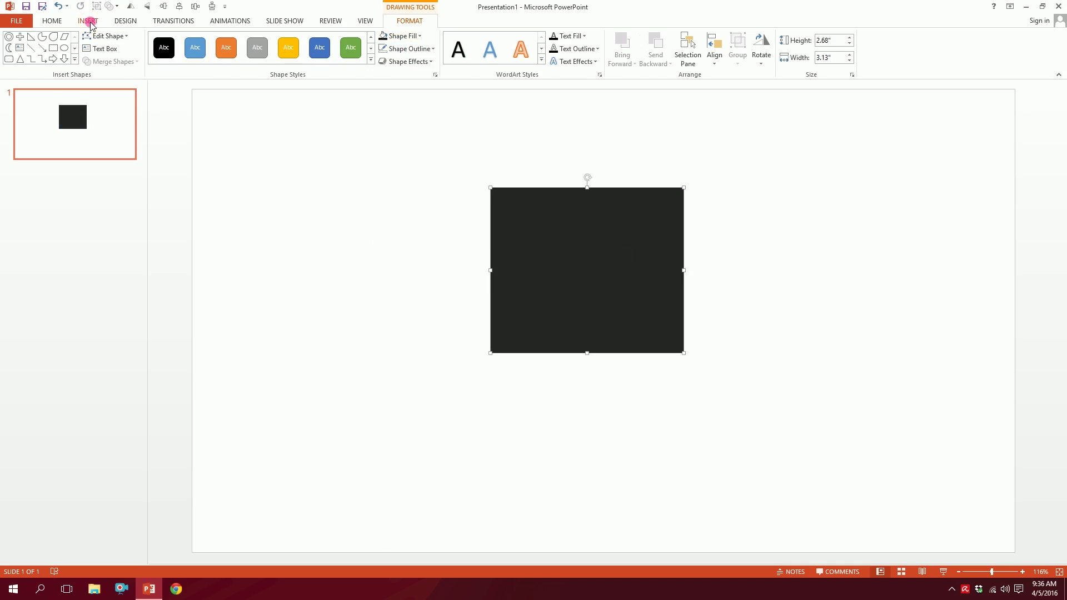
pyautogui.click(89, 22)
pyautogui.click(190, 45)
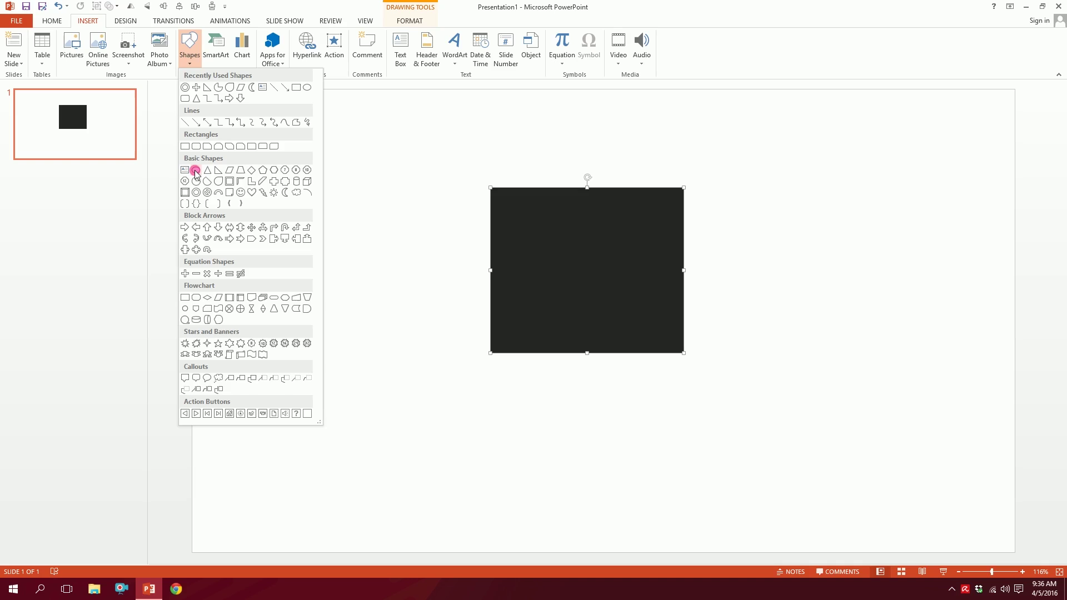
# Add two dark circles overlapping the rectangle's left and right sides
pyautogui.click(195, 171)
pyautogui.moveTo(429, 239); pyautogui.dragTo(597, 407)
pyautogui.moveTo(502, 303); pyautogui.dragTo(522, 310)
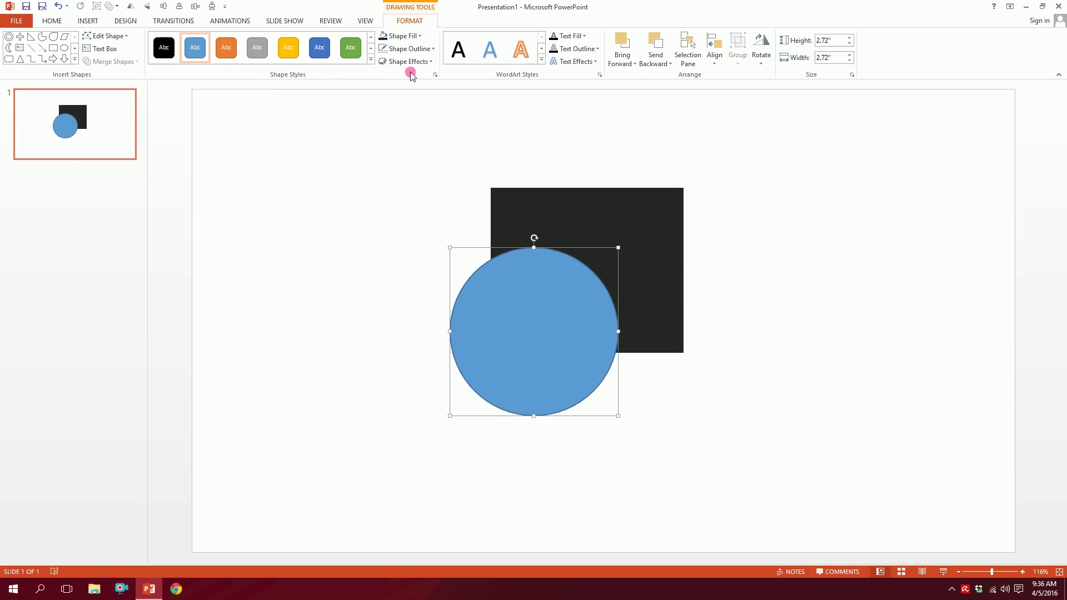
pyautogui.click(382, 36)
pyautogui.click(646, 231)
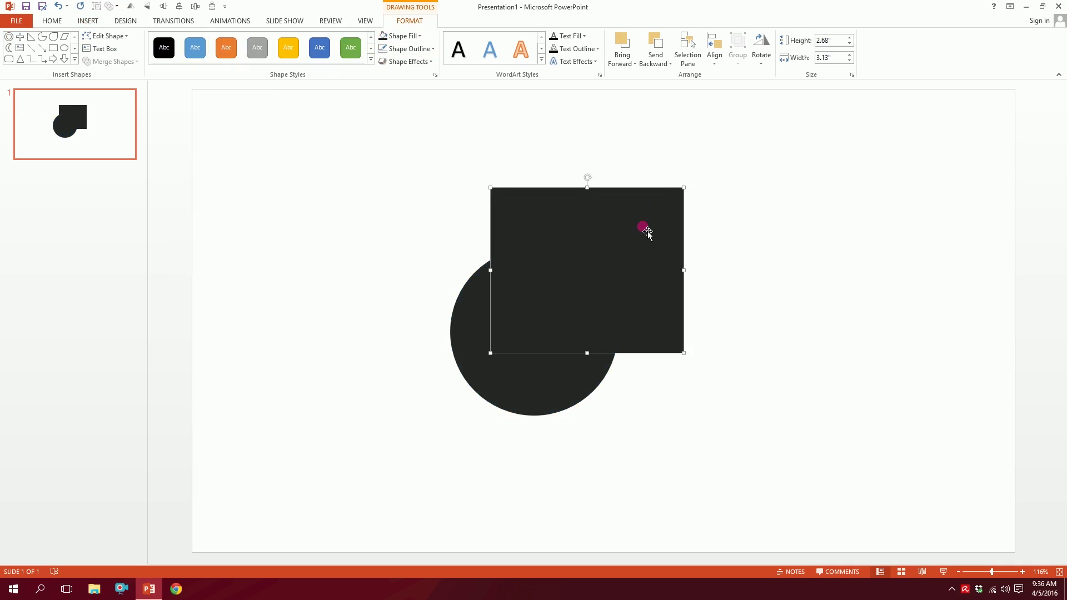
pyautogui.click(539, 383)
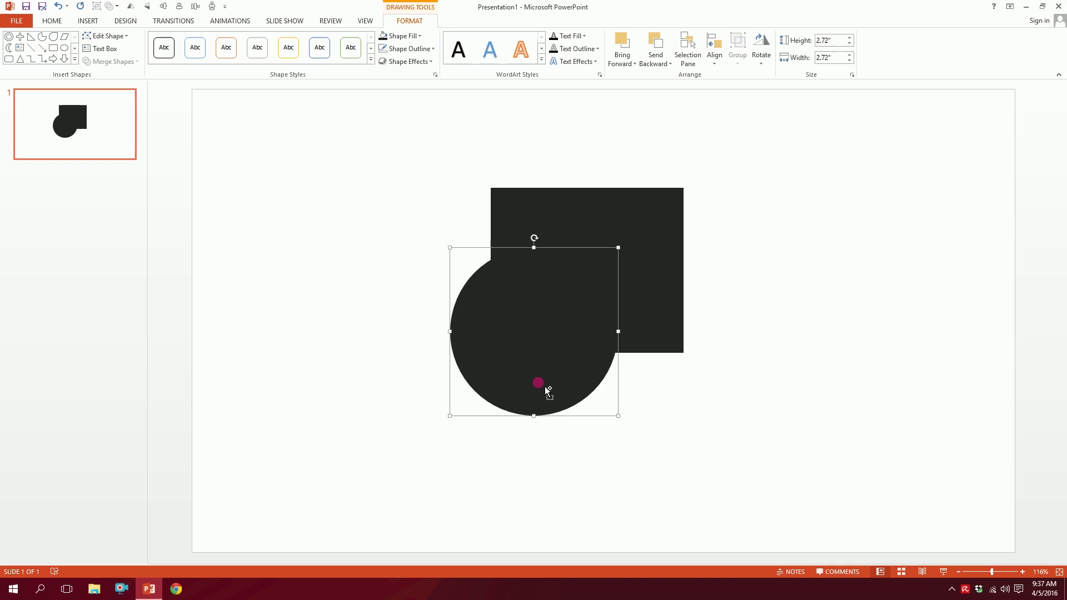
pyautogui.moveTo(562, 403); pyautogui.dragTo(660, 373)
# Stretch the rectangle downward so it extends below the circles
pyautogui.click(608, 217)
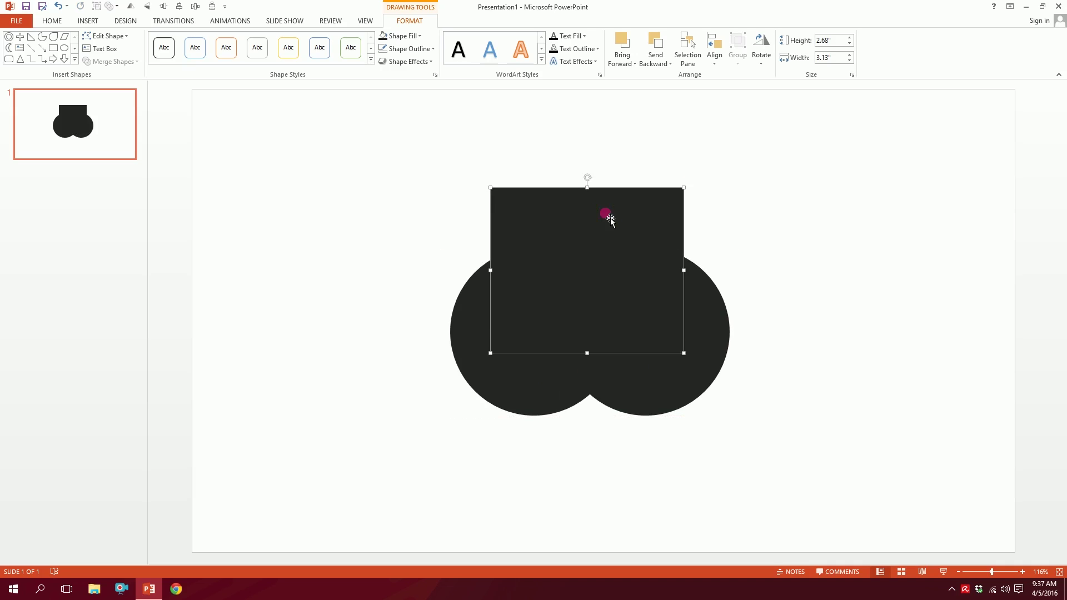
pyautogui.moveTo(588, 353); pyautogui.dragTo(593, 476)
pyautogui.click(796, 421)
pyautogui.click(479, 291)
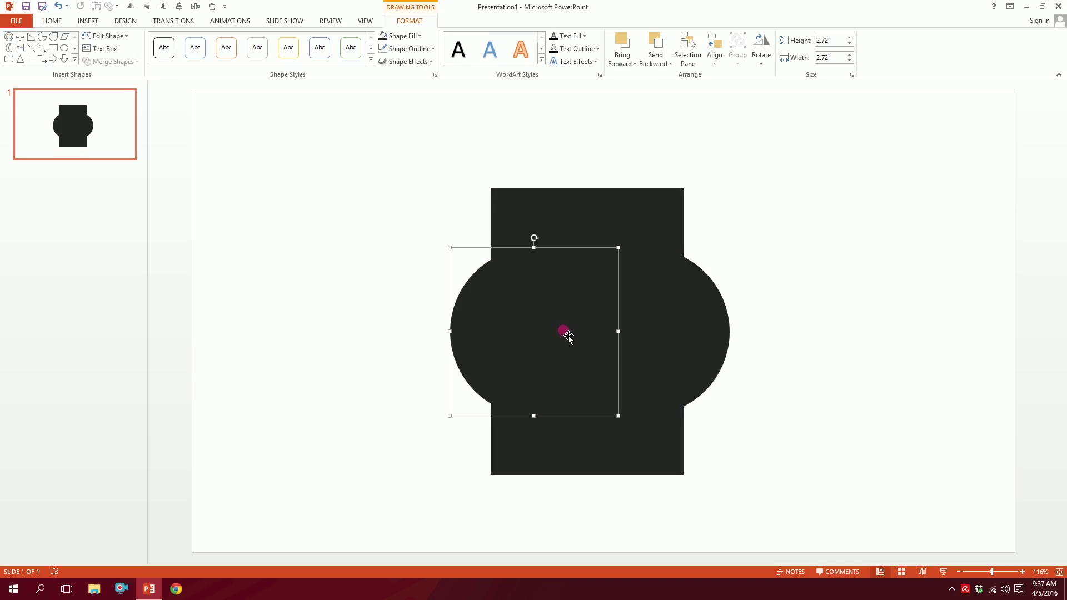
# Copy a circle, fill it darker black, and shrink it to 2 inches as an eye
pyautogui.moveTo(552, 246); pyautogui.dragTo(562, 257)
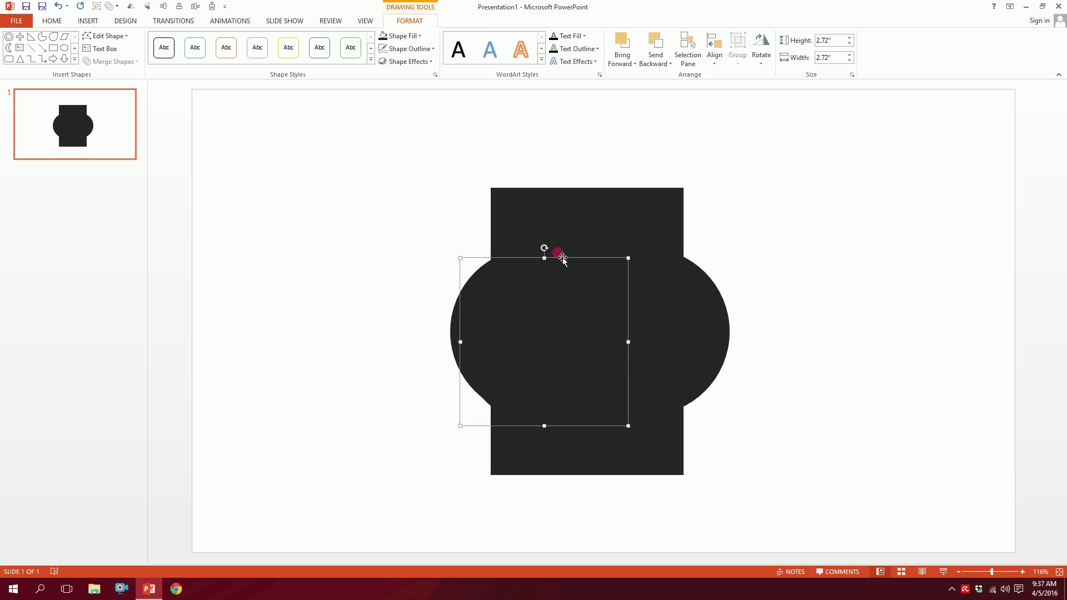
pyautogui.click(425, 35)
pyautogui.click(390, 98)
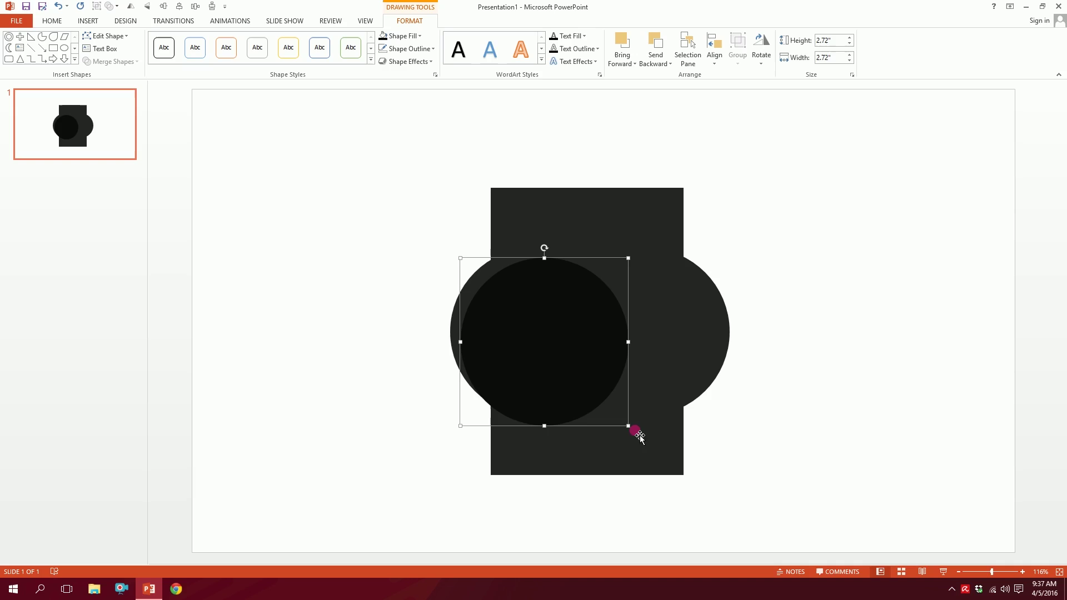
pyautogui.moveTo(628, 426); pyautogui.dragTo(583, 385)
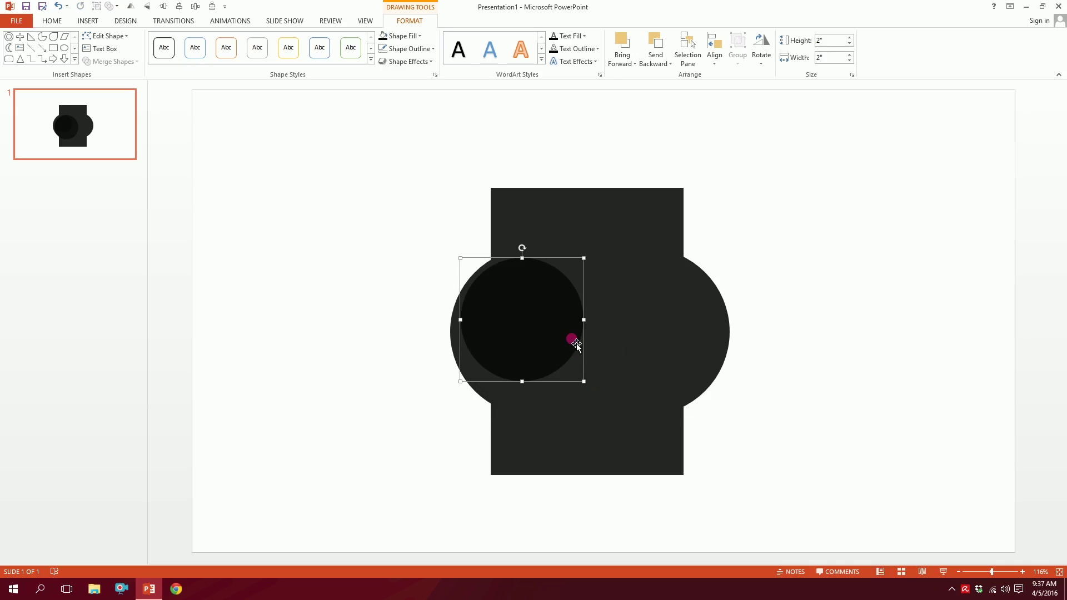
# Position both eye circles symmetrically inside the skull and nudge the head rectangle
pyautogui.moveTo(573, 342); pyautogui.dragTo(679, 347)
pyautogui.moveTo(543, 348); pyautogui.dragTo(540, 348)
pyautogui.click(859, 318)
pyautogui.click(605, 228)
pyautogui.moveTo(588, 194); pyautogui.dragTo(598, 208)
pyautogui.click(806, 233)
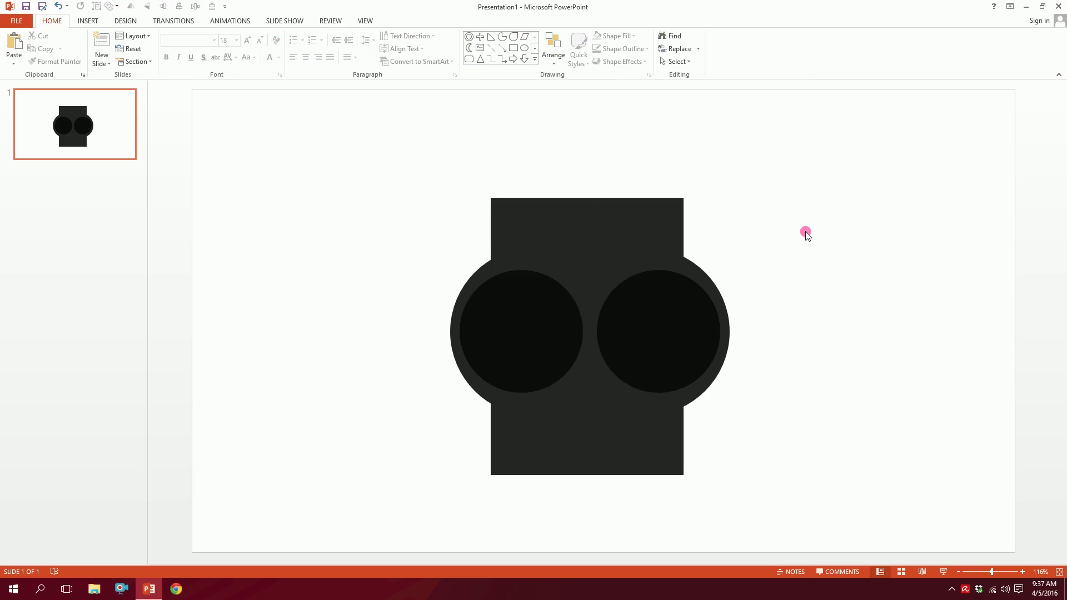
# Draw a trapezoid left of the skull with a narrowed top
pyautogui.click(88, 21)
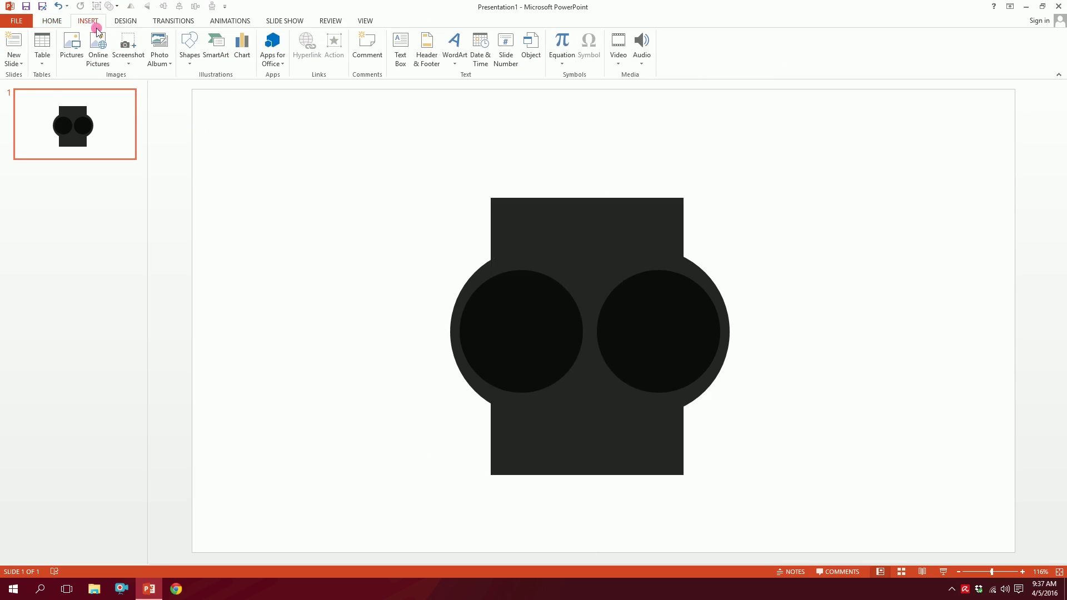
pyautogui.click(189, 49)
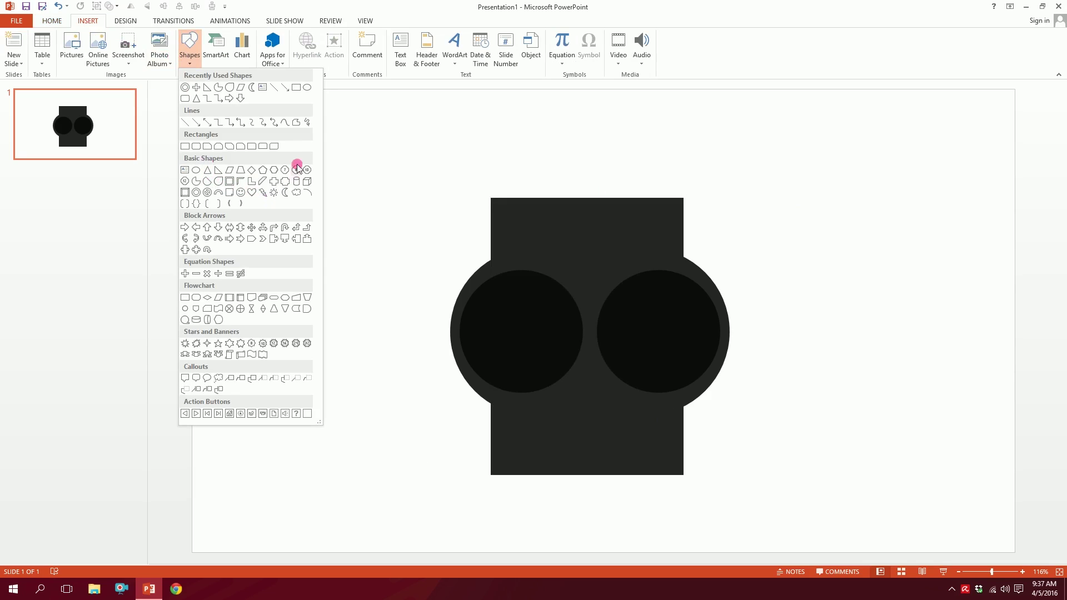
pyautogui.click(242, 173)
pyautogui.moveTo(256, 189); pyautogui.dragTo(322, 243)
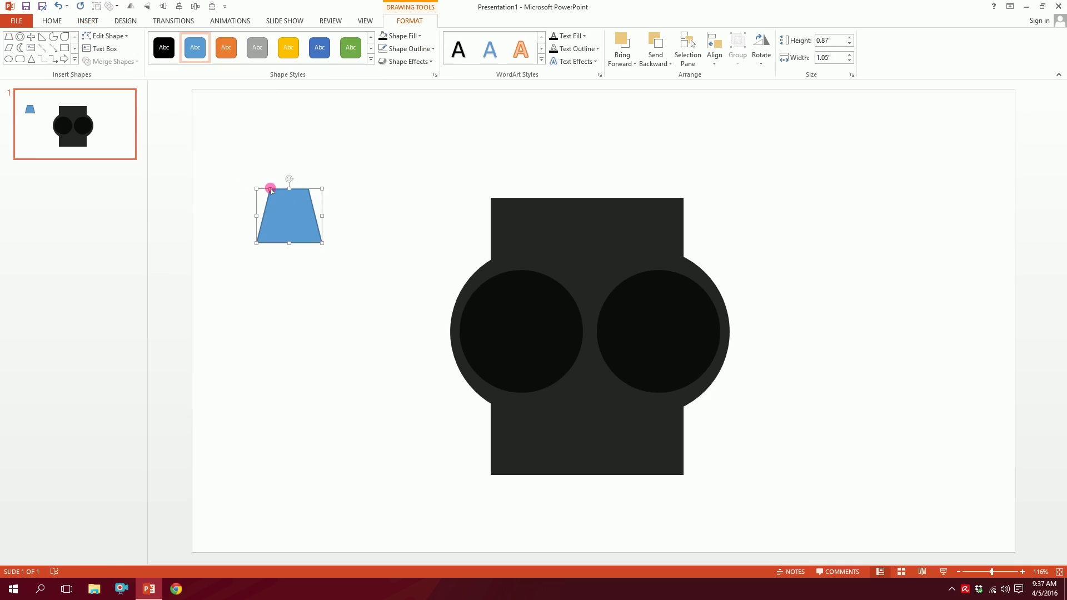
pyautogui.moveTo(270, 189); pyautogui.dragTo(282, 189)
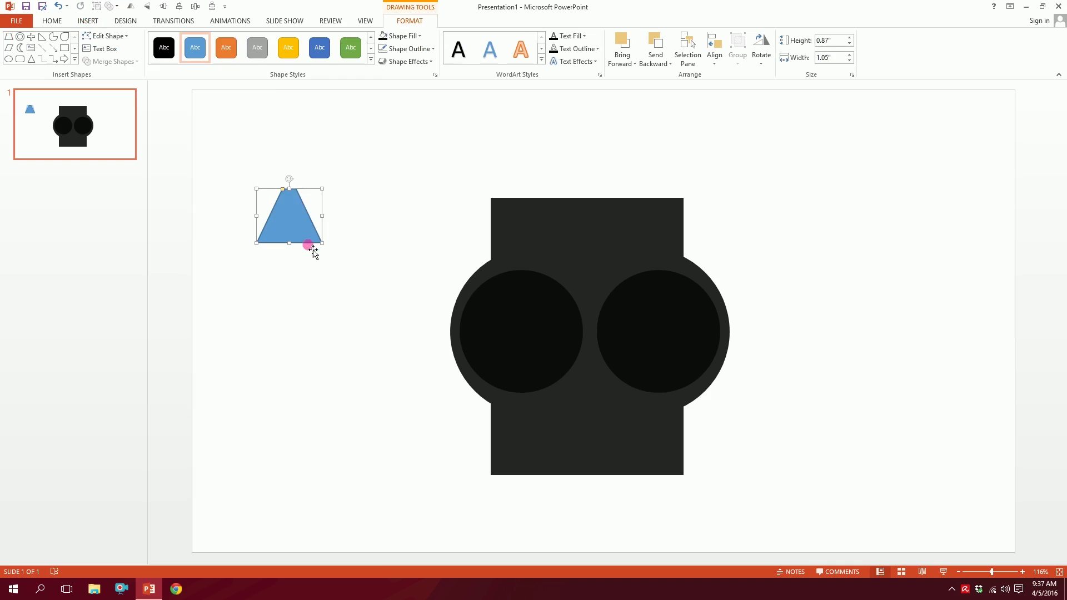
pyautogui.moveTo(323, 243); pyautogui.dragTo(329, 247)
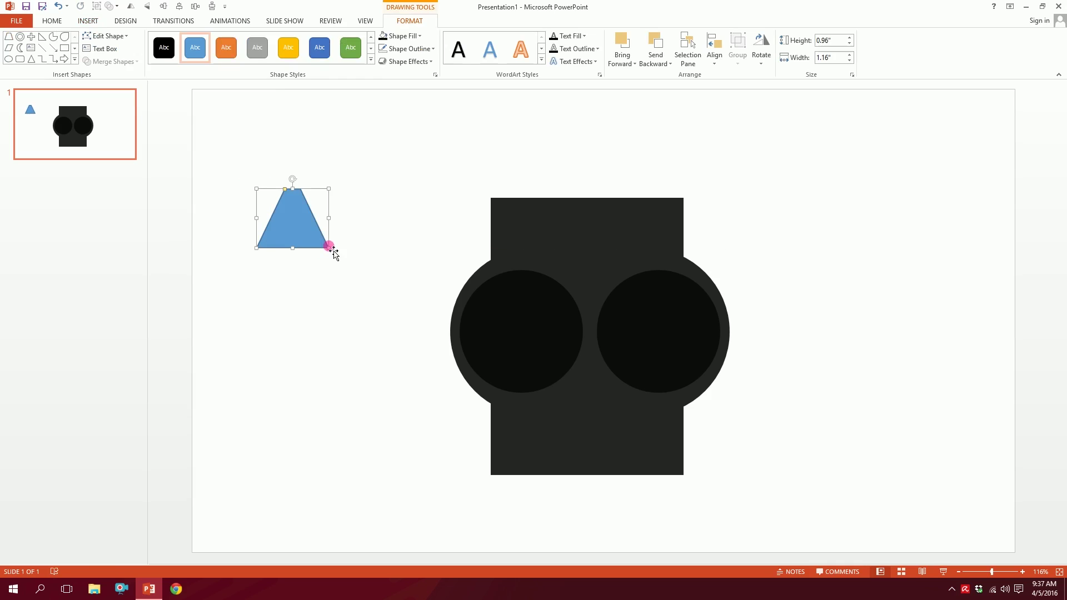
# Add a rectangle below the trapezoid and union both into one blue nib shape
pyautogui.moveTo(297, 204); pyautogui.dragTo(220, 270)
pyautogui.moveTo(292, 272); pyautogui.dragTo(292, 247)
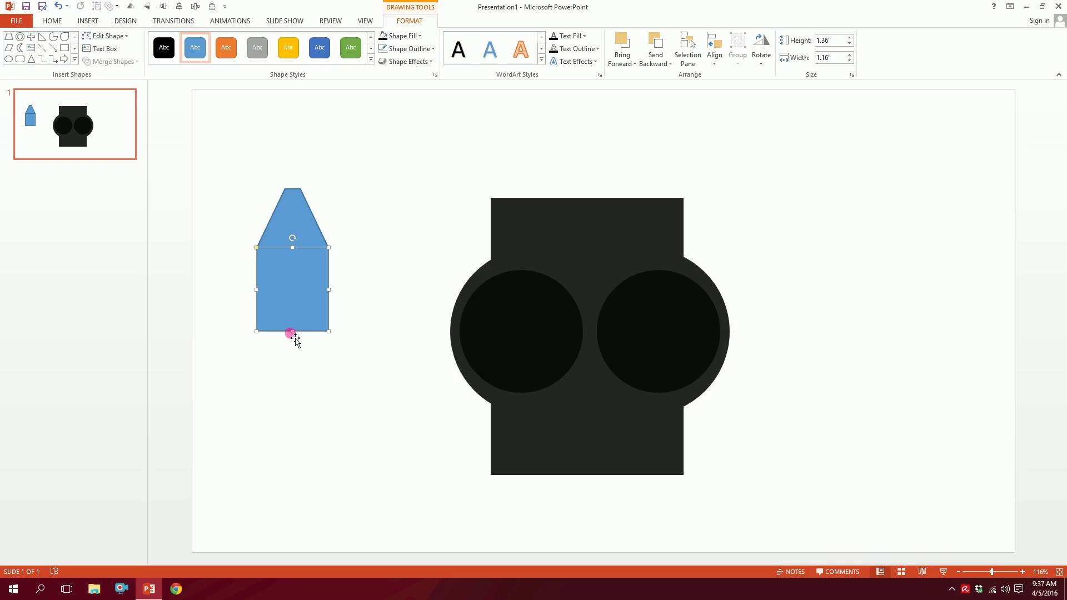
pyautogui.moveTo(295, 333); pyautogui.dragTo(298, 317)
pyautogui.click(217, 126)
pyautogui.moveTo(229, 158); pyautogui.dragTo(389, 425)
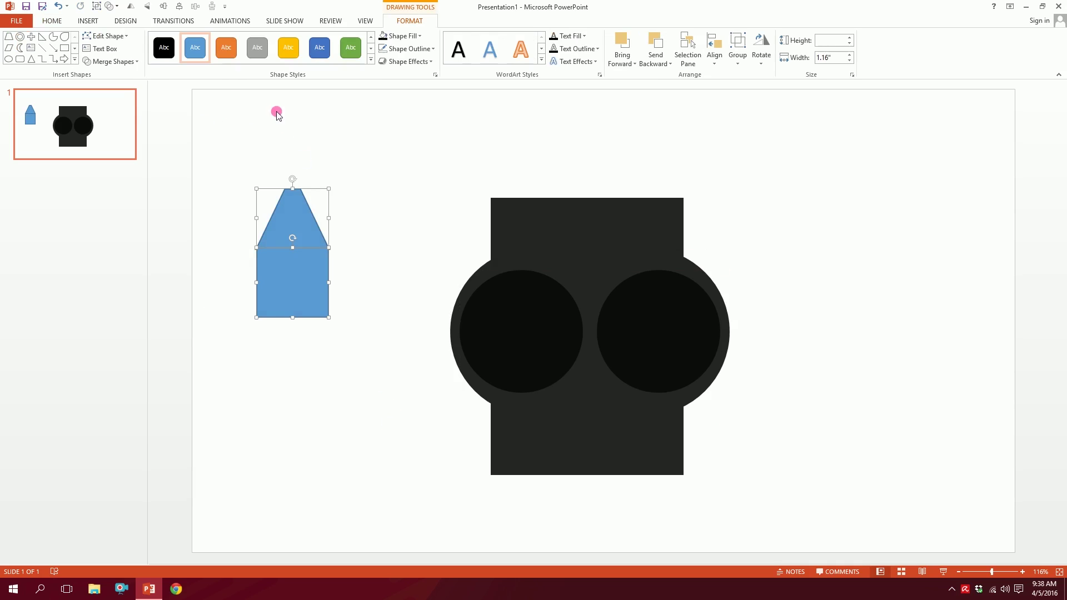
pyautogui.click(133, 63)
pyautogui.click(124, 78)
pyautogui.click(327, 161)
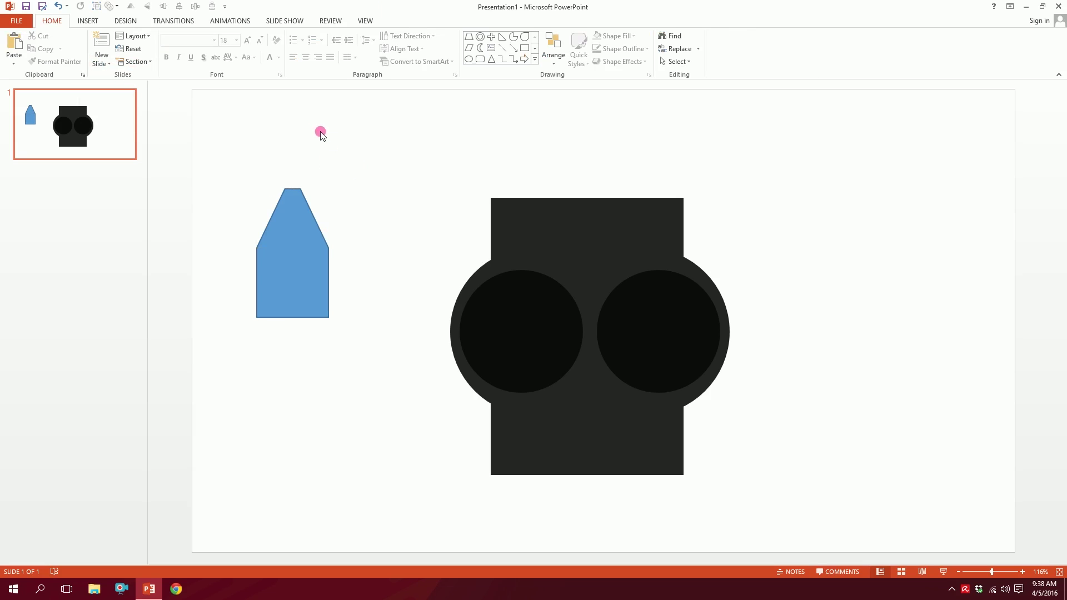
# Draw a thin white freeform highlight stroke along the nib's left edge
pyautogui.click(88, 21)
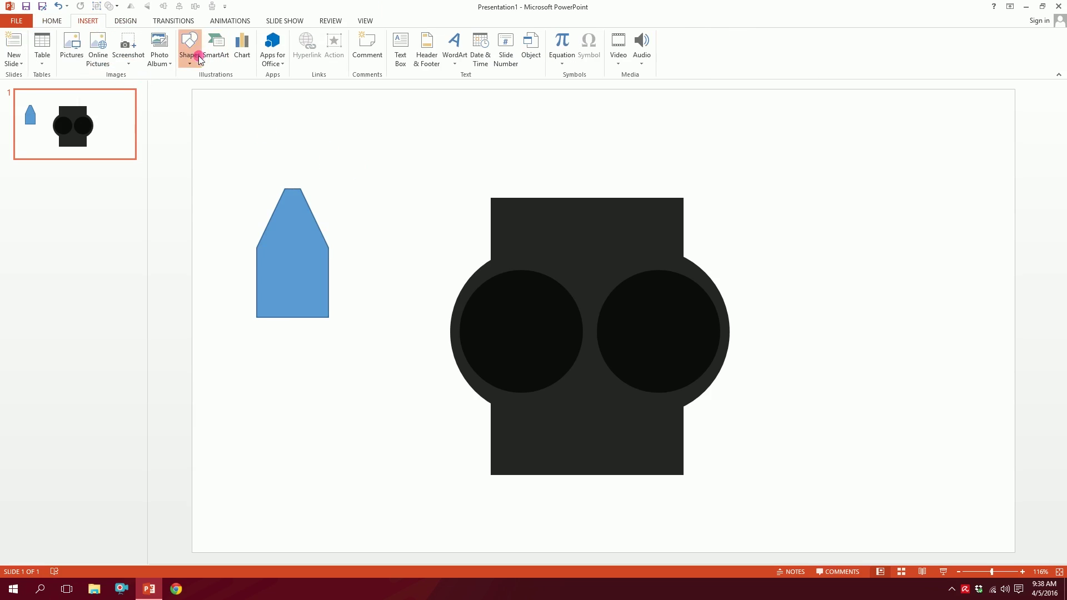
pyautogui.click(199, 60)
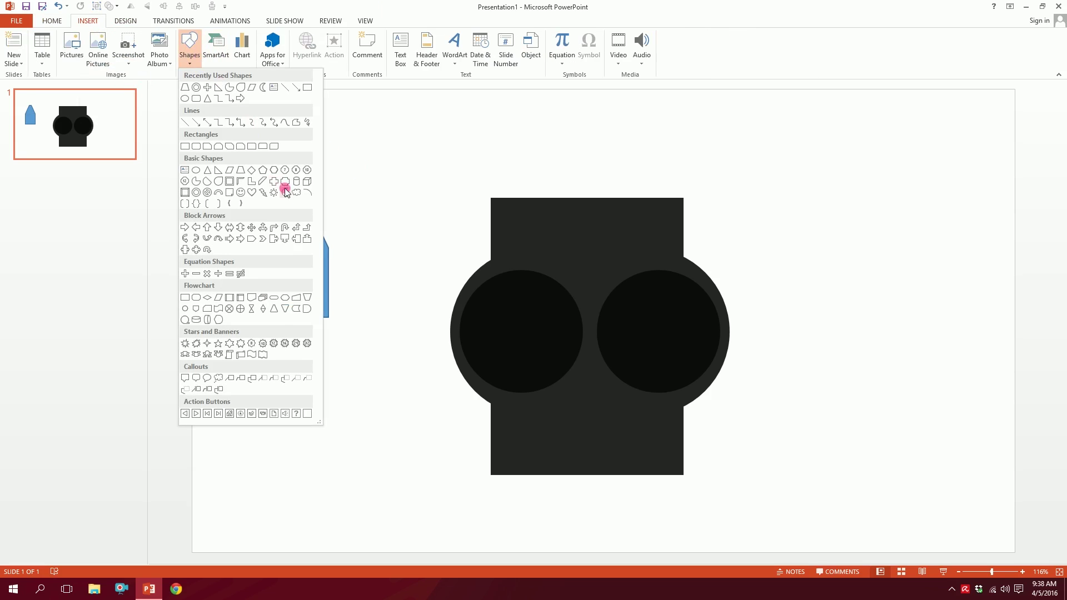
pyautogui.click(298, 123)
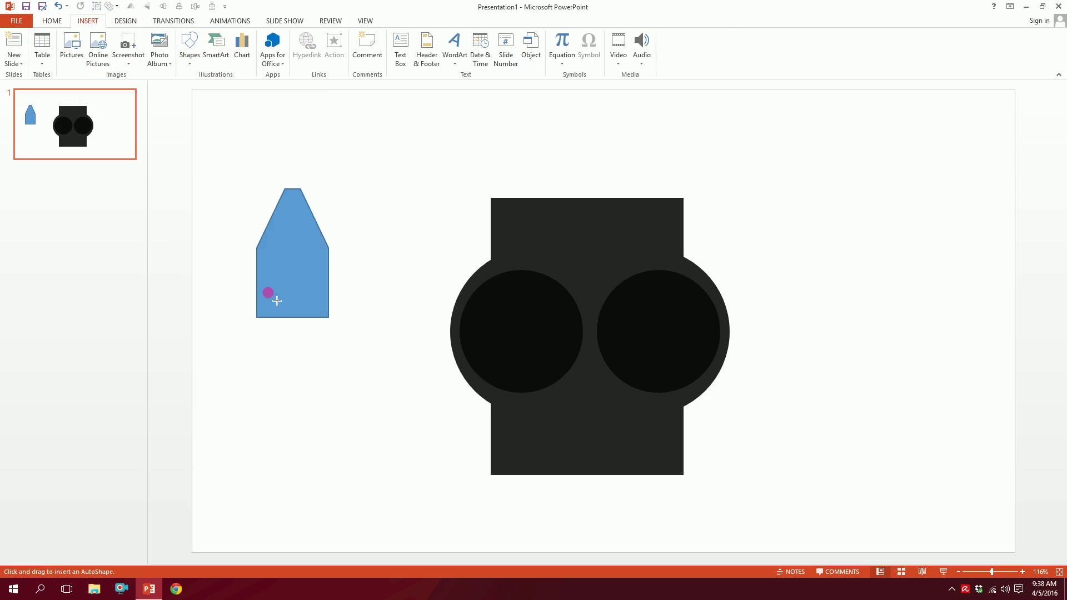
pyautogui.moveTo(267, 251); pyautogui.dragTo(282, 213)
pyautogui.moveTo(300, 214); pyautogui.dragTo(276, 307)
pyautogui.moveTo(266, 307); pyautogui.dragTo(268, 309)
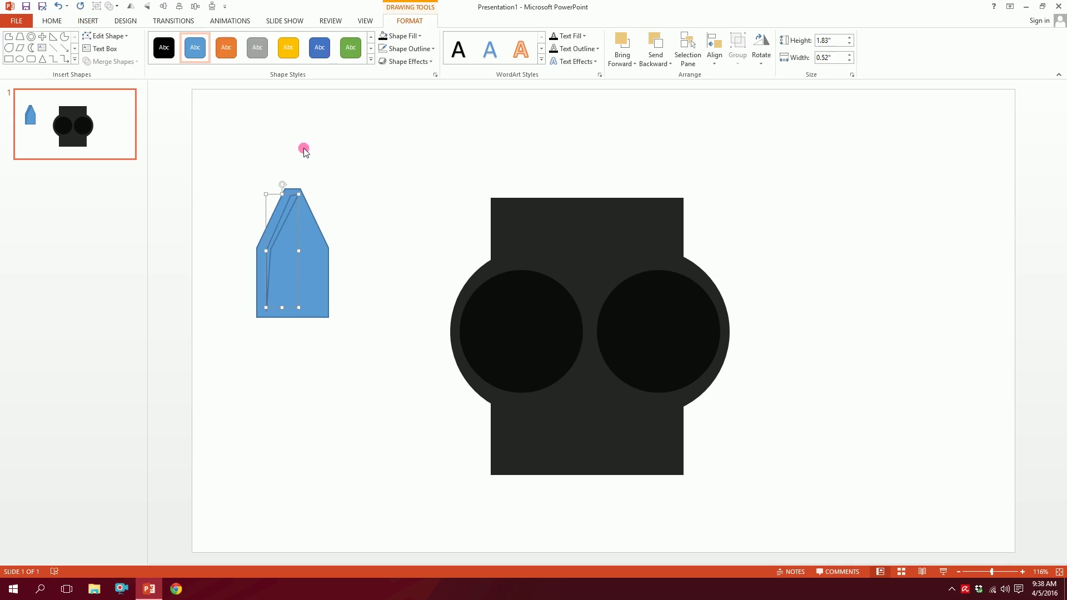
pyautogui.click(401, 36)
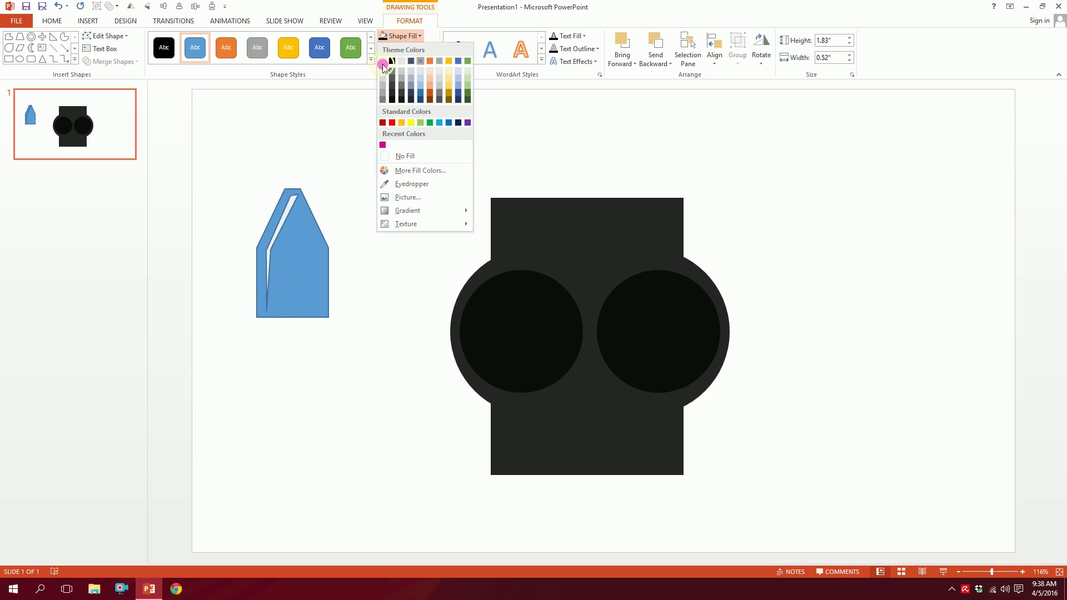
pyautogui.click(383, 57)
# Fill the nib Black, Text 1, Lighter 5% and nudge it slightly right
pyautogui.click(317, 250)
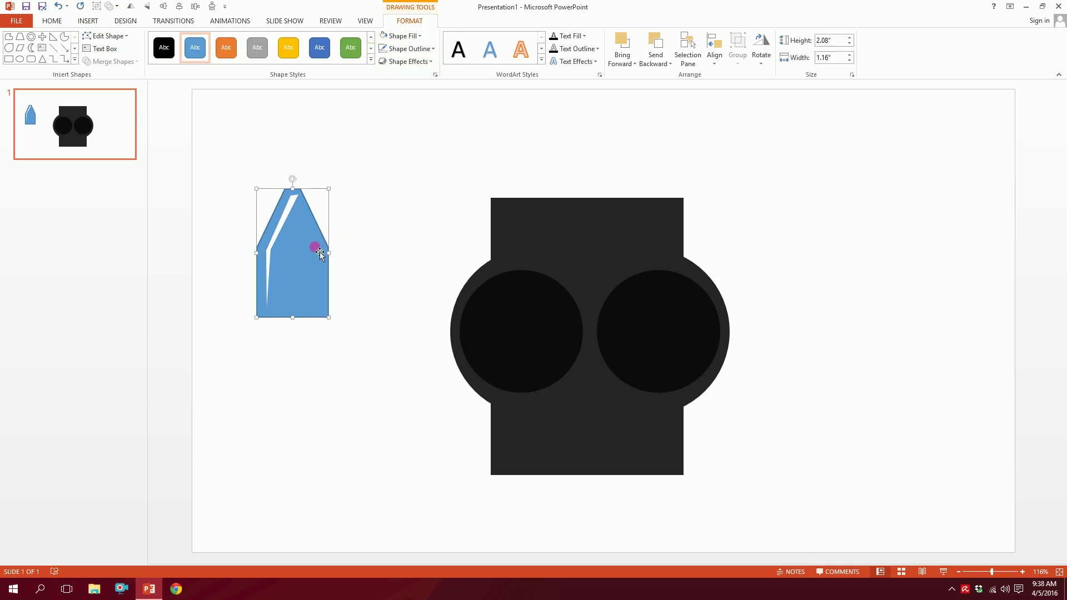
pyautogui.click(404, 35)
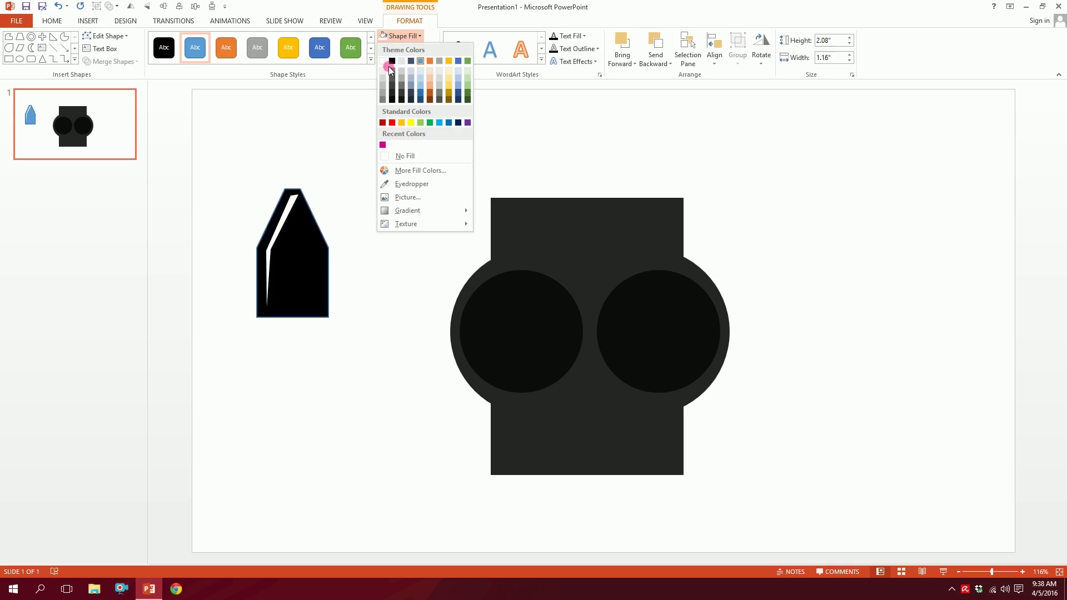
pyautogui.click(394, 95)
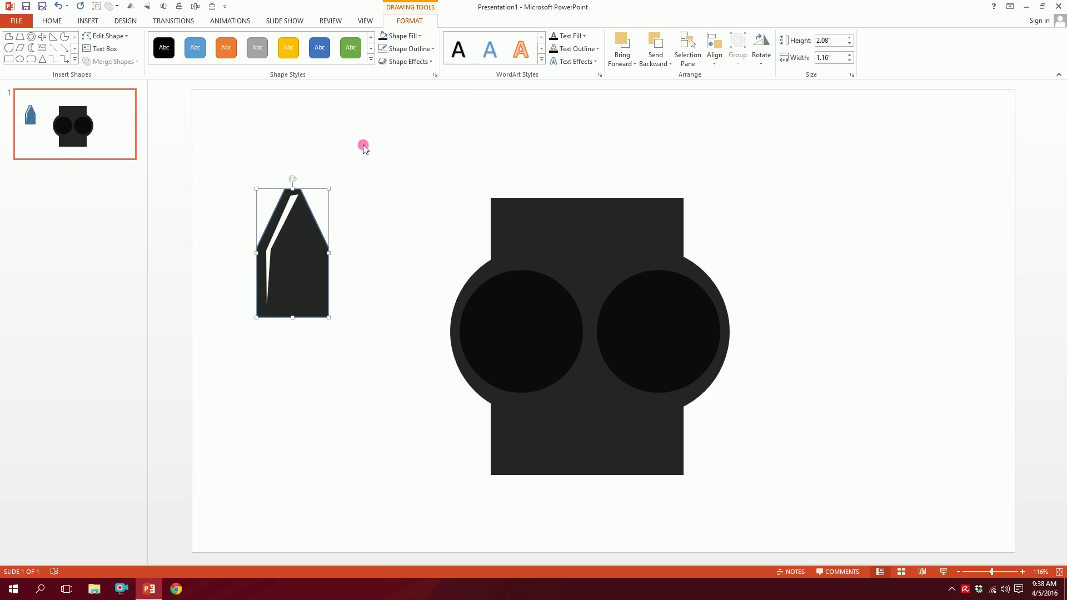
pyautogui.moveTo(303, 252); pyautogui.dragTo(305, 252)
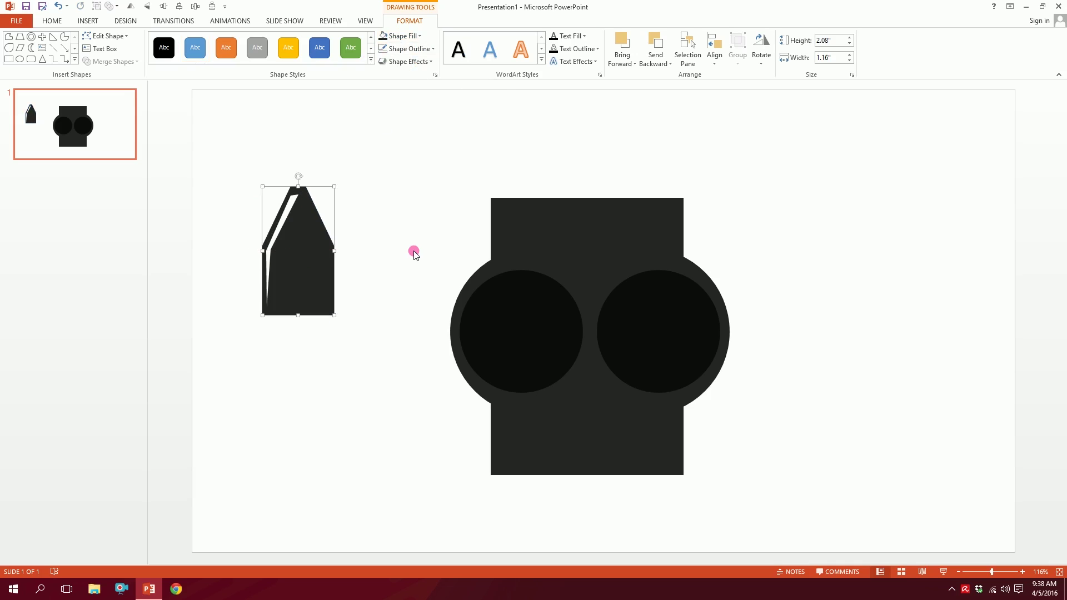
# Group the nib with its highlight and shrink the group to 0.45" × 0.25"
pyautogui.click(193, 159)
pyautogui.moveTo(210, 131); pyautogui.dragTo(342, 315)
pyautogui.rightClick(316, 237)
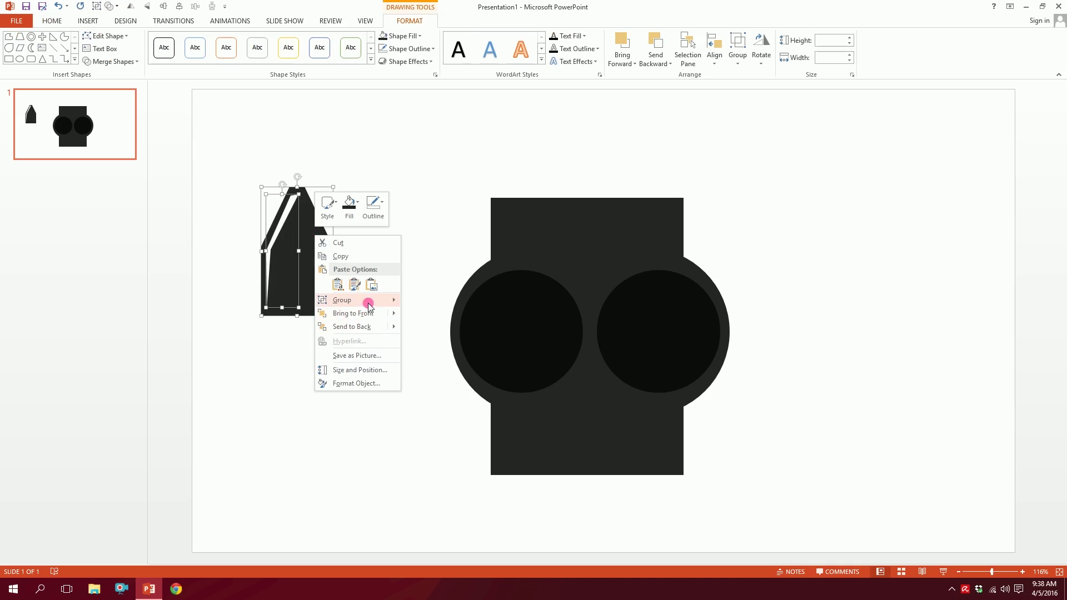
pyautogui.moveTo(368, 300)
pyautogui.click(427, 301)
pyautogui.moveTo(340, 183); pyautogui.dragTo(303, 345)
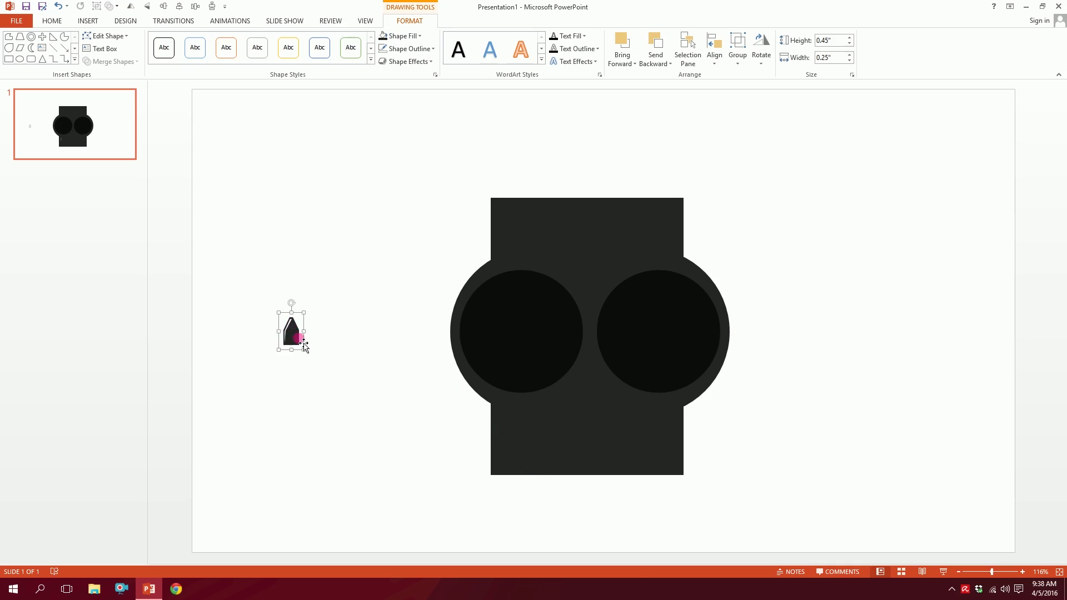
# Place the small tooth along the skull's bottom edge
pyautogui.click(301, 345)
pyautogui.click(420, 36)
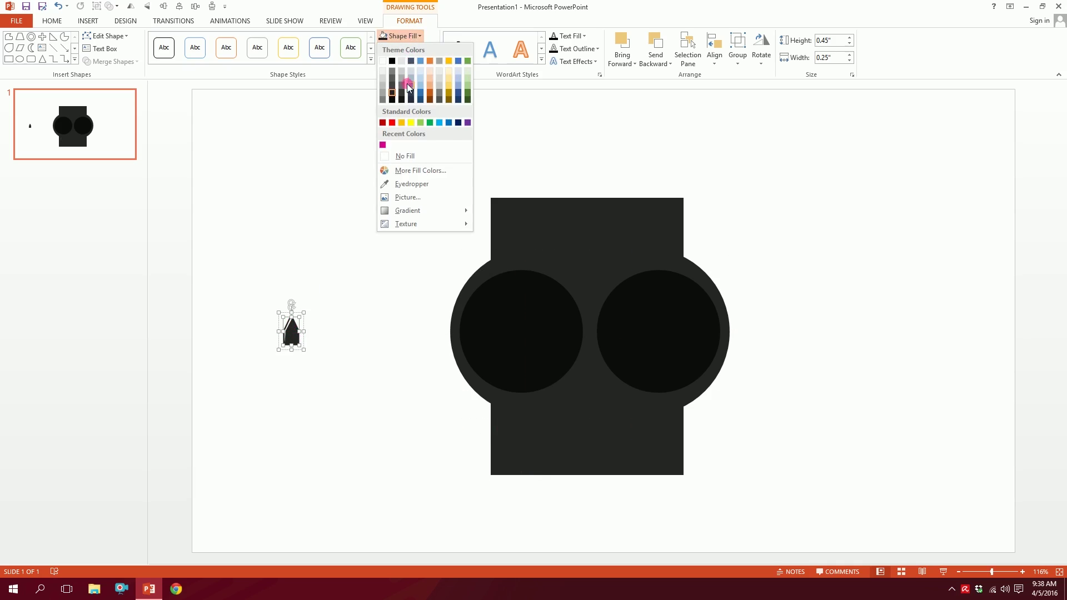
pyautogui.click(346, 284)
pyautogui.click(294, 335)
pyautogui.moveTo(295, 338); pyautogui.dragTo(531, 461)
pyautogui.hotkey('ctrl', 'z')
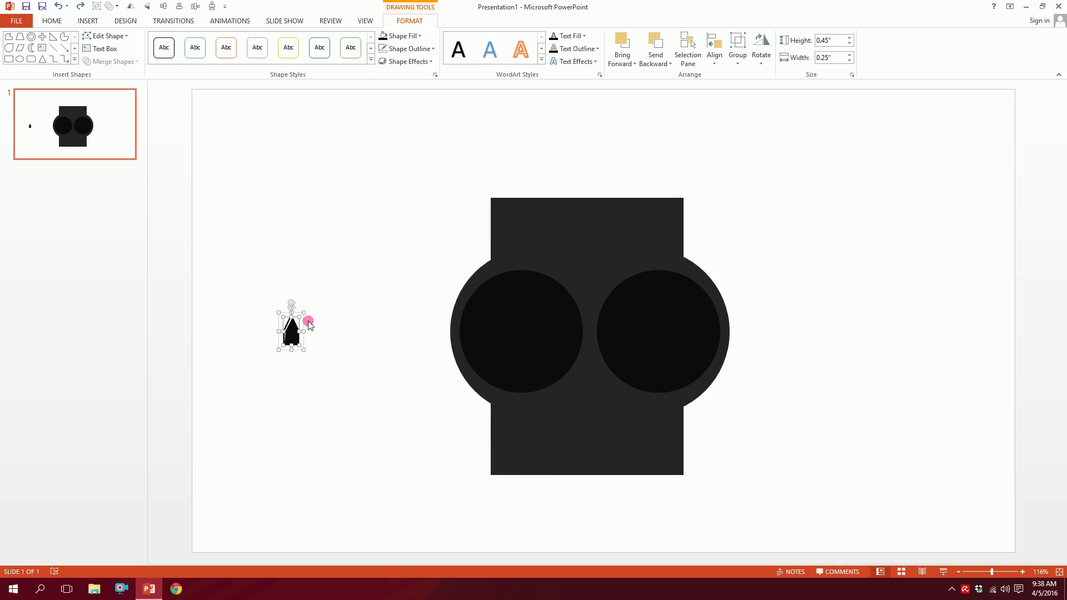
pyautogui.moveTo(298, 309); pyautogui.dragTo(619, 473)
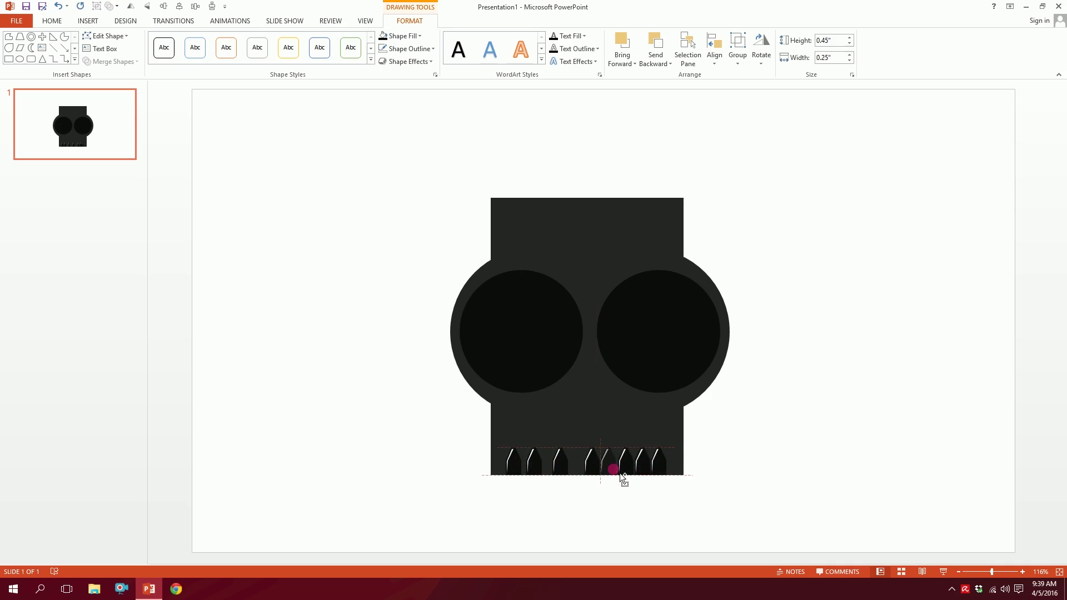
# Distribute the eight teeth horizontally and move the whole skull up
pyautogui.click(705, 516)
pyautogui.moveTo(724, 526); pyautogui.dragTo(438, 422)
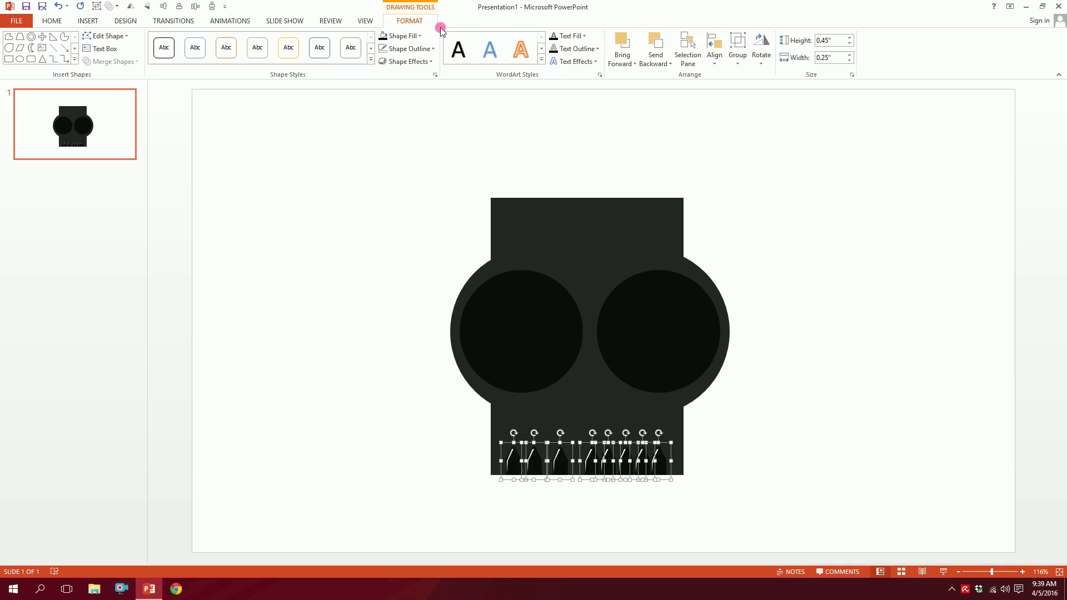
pyautogui.click(715, 50)
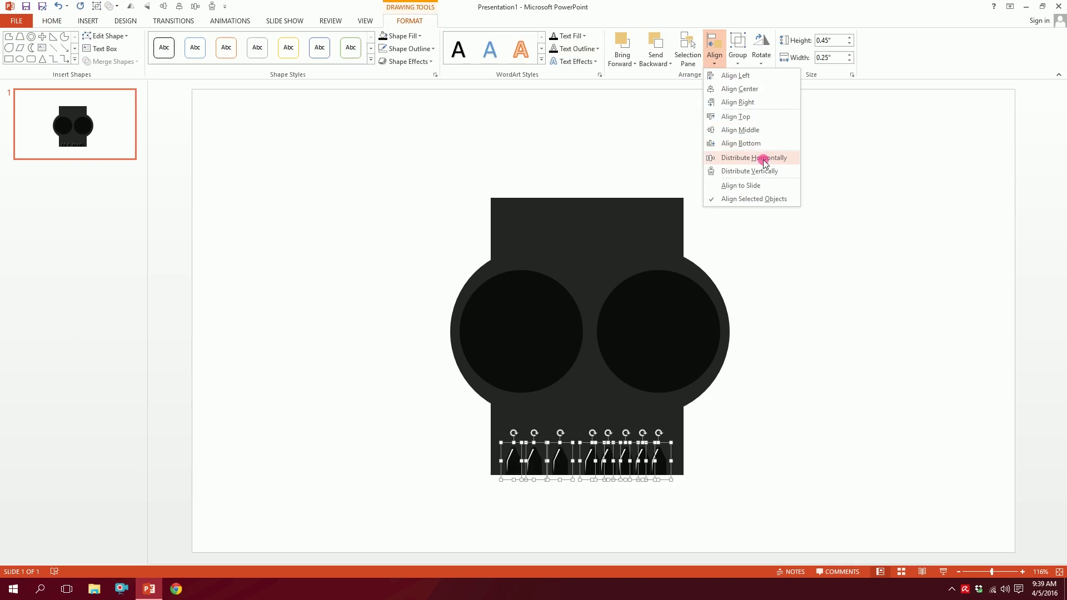
pyautogui.click(762, 159)
pyautogui.click(730, 433)
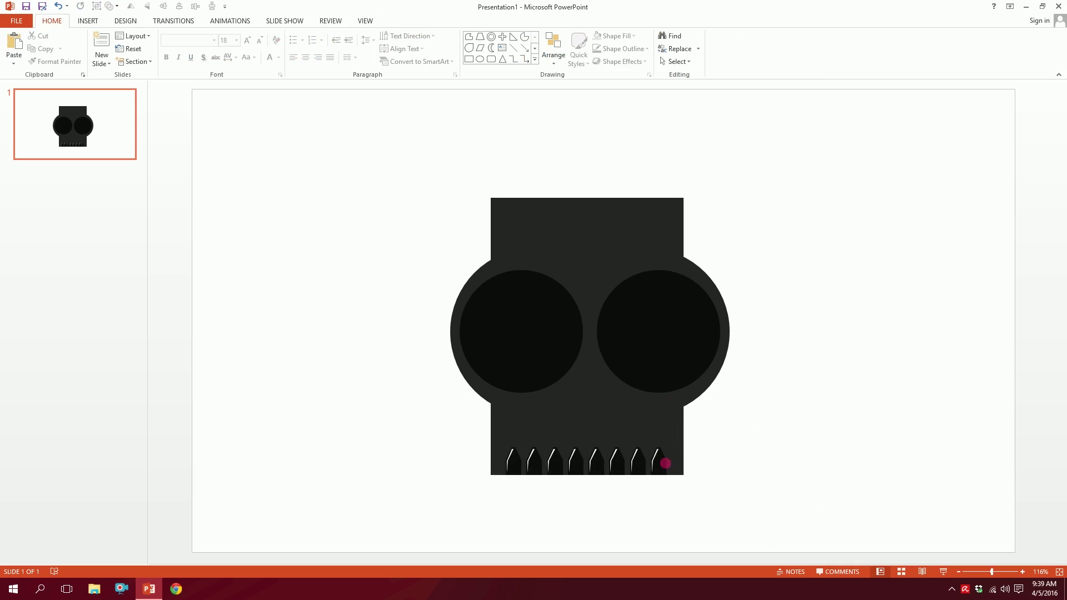
pyautogui.moveTo(401, 155); pyautogui.dragTo(906, 481)
pyautogui.moveTo(661, 334); pyautogui.dragTo(660, 306)
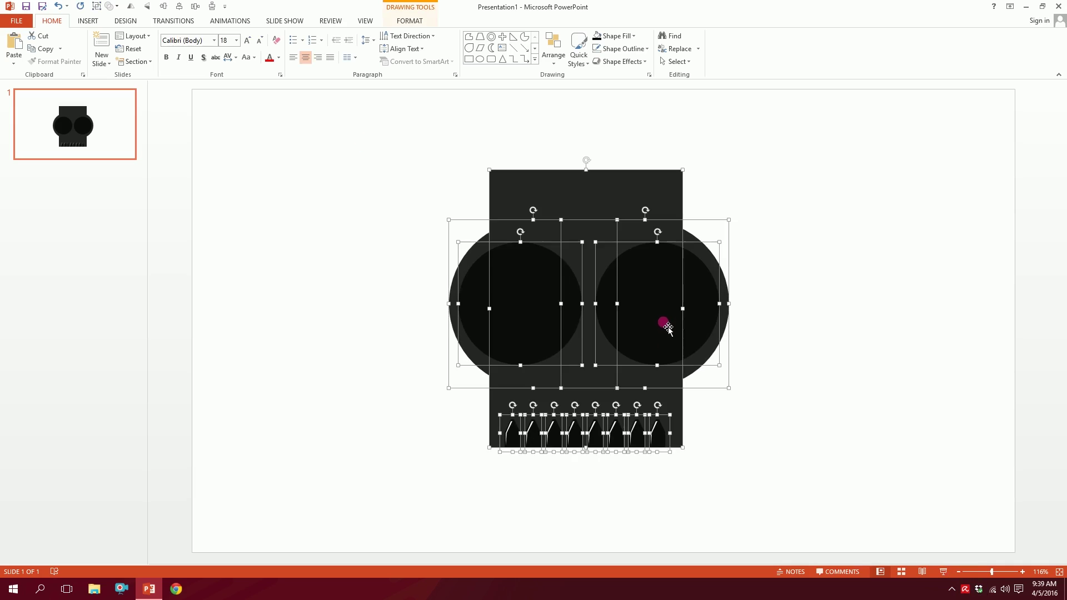
pyautogui.click(928, 390)
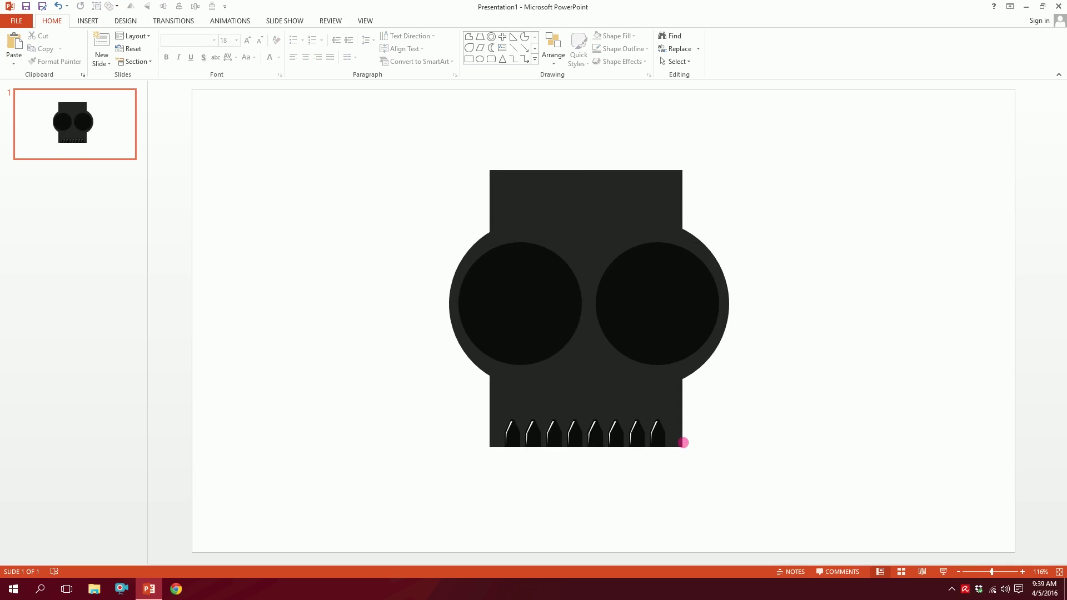
# Group the eight teeth and copy the row downward as a second row
pyautogui.moveTo(431, 372); pyautogui.dragTo(743, 510)
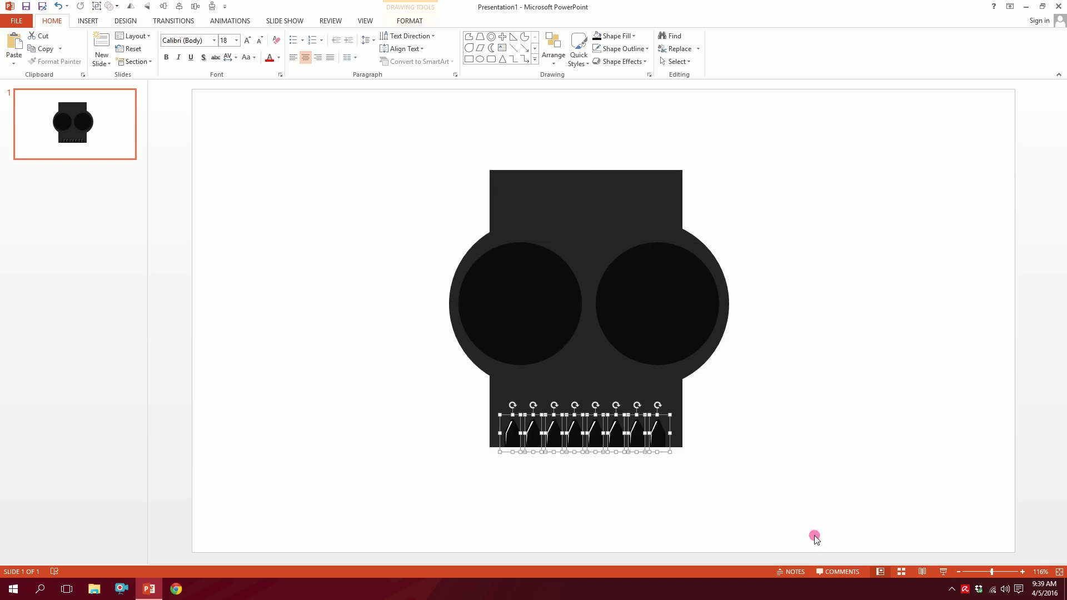
pyautogui.rightClick(665, 421)
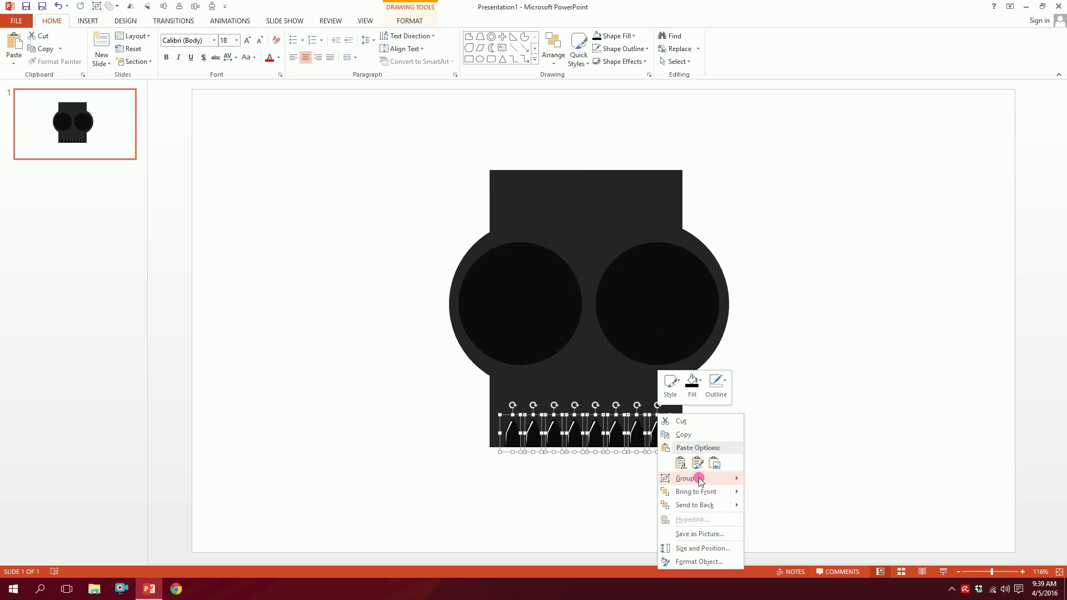
pyautogui.click(762, 481)
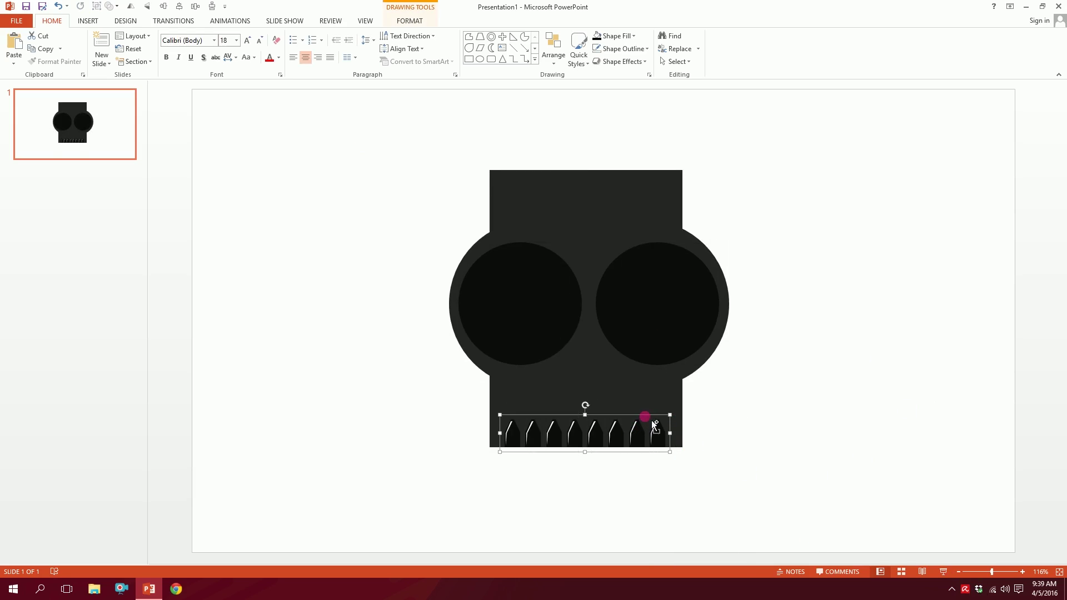
pyautogui.moveTo(651, 419); pyautogui.dragTo(602, 419)
pyautogui.keyDown('shift'); pyautogui.click(597, 442); pyautogui.keyUp('shift')
pyautogui.click(728, 384)
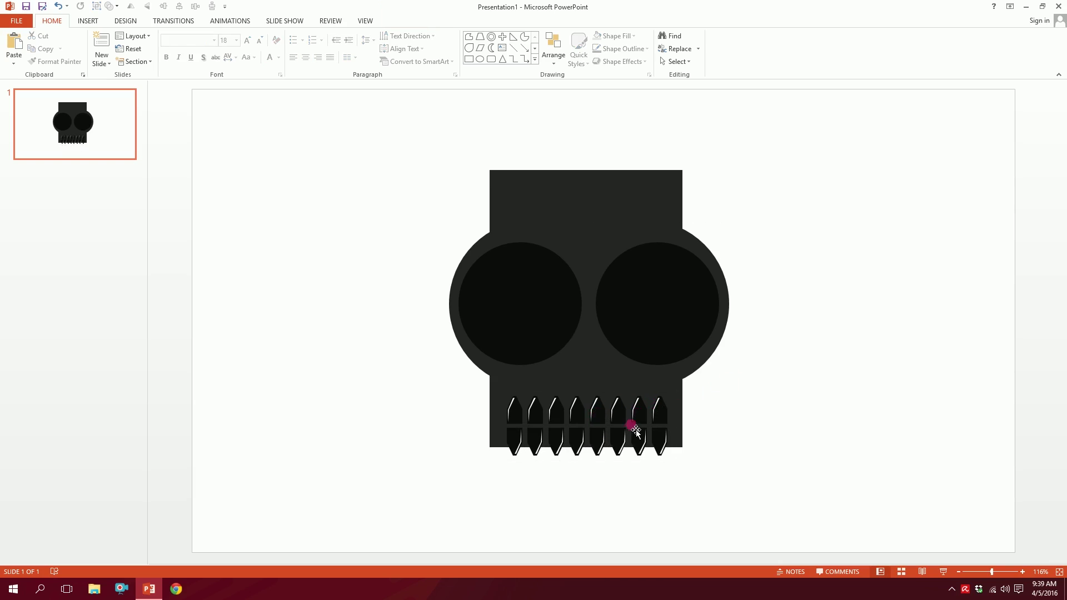
pyautogui.click(614, 447)
pyautogui.click(87, 21)
# Draw a small triangle nose below the eyes and enlarge it slightly
pyautogui.click(188, 50)
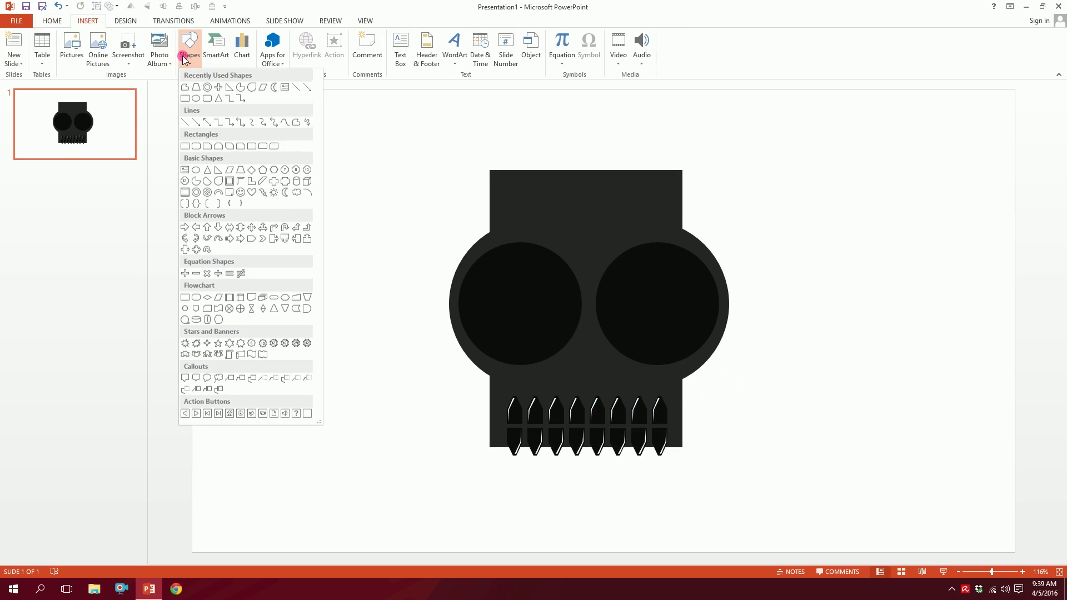
pyautogui.click(215, 172)
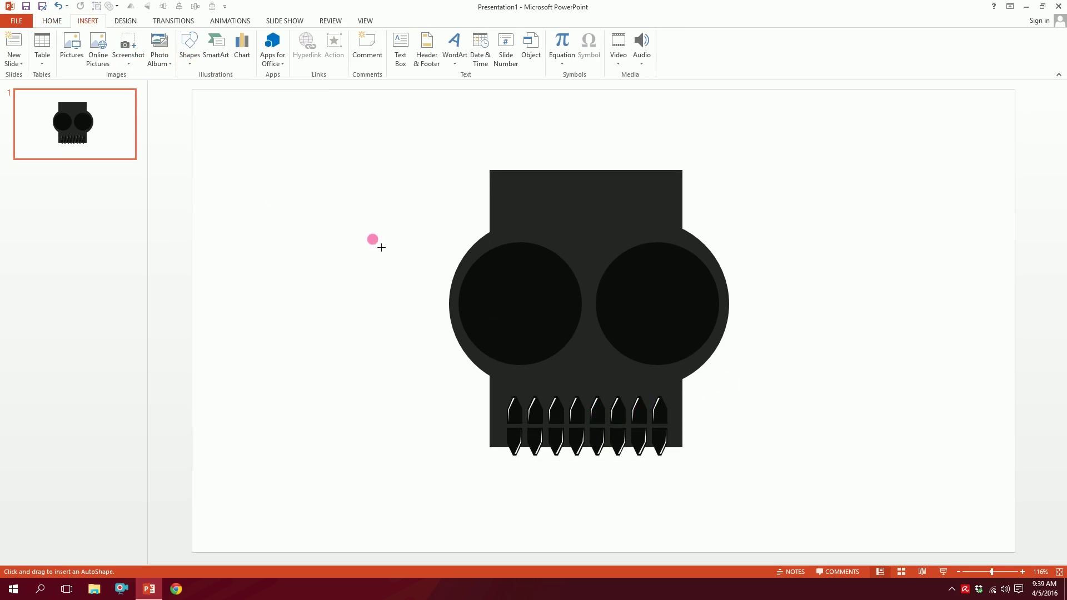
pyautogui.moveTo(592, 358); pyautogui.dragTo(602, 380)
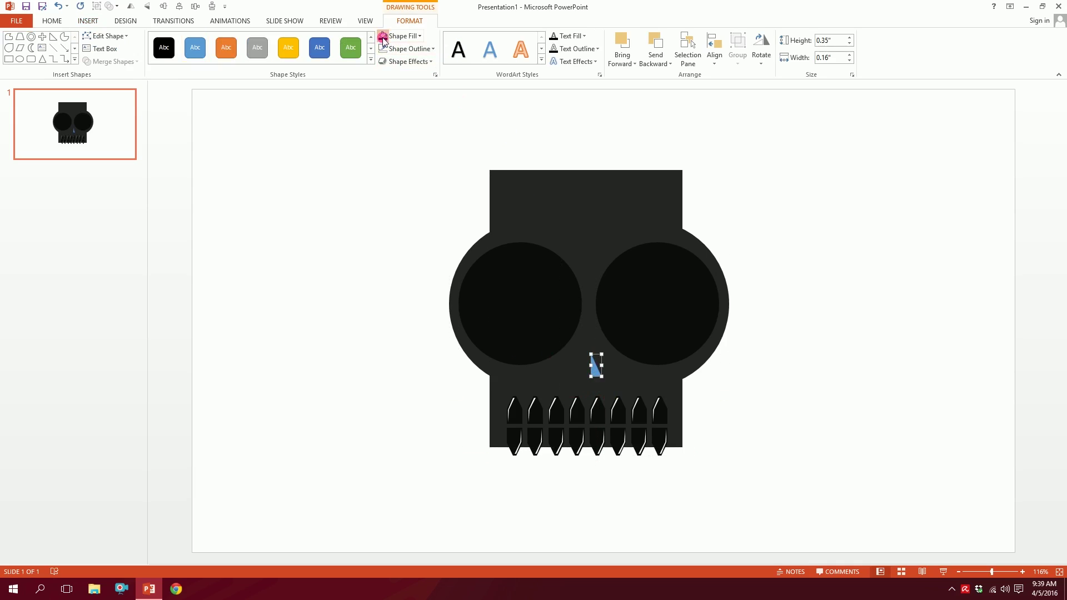
pyautogui.click(604, 381)
pyautogui.click(598, 373)
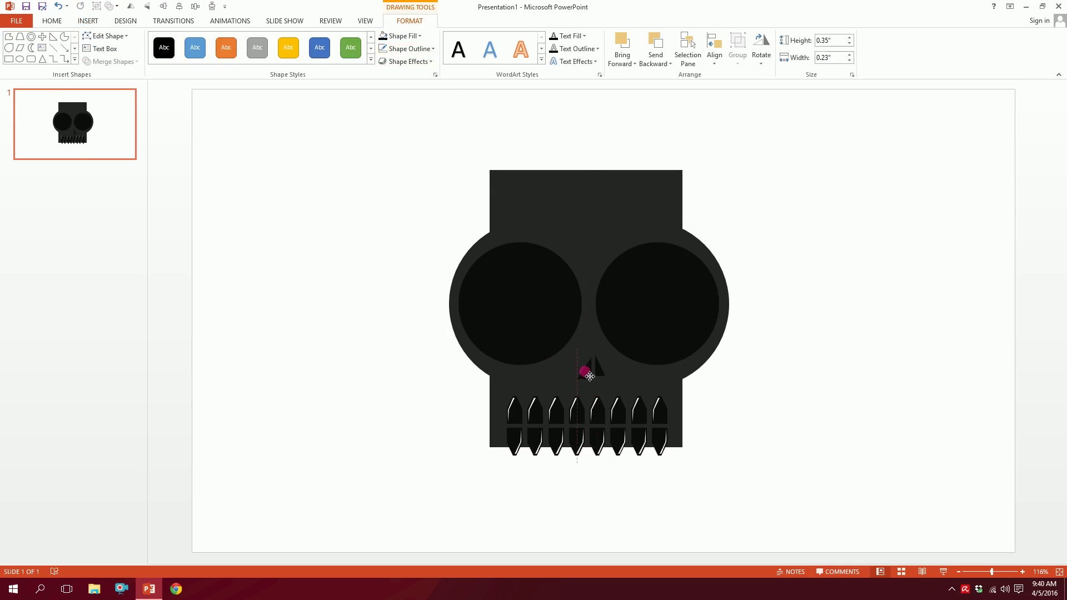
pyautogui.moveTo(617, 389); pyautogui.dragTo(611, 378)
# Lower the head rectangle's top edge and move the whole skull higher on the slide
pyautogui.click(573, 181)
pyautogui.moveTo(591, 176)
pyautogui.mouseDown()
pyautogui.moveTo(592, 209)
pyautogui.moveTo(590, 185)
pyautogui.mouseUp()
pyautogui.click(600, 157)
pyautogui.moveTo(386, 155); pyautogui.dragTo(900, 561)
pyautogui.moveTo(682, 316); pyautogui.dragTo(672, 251)
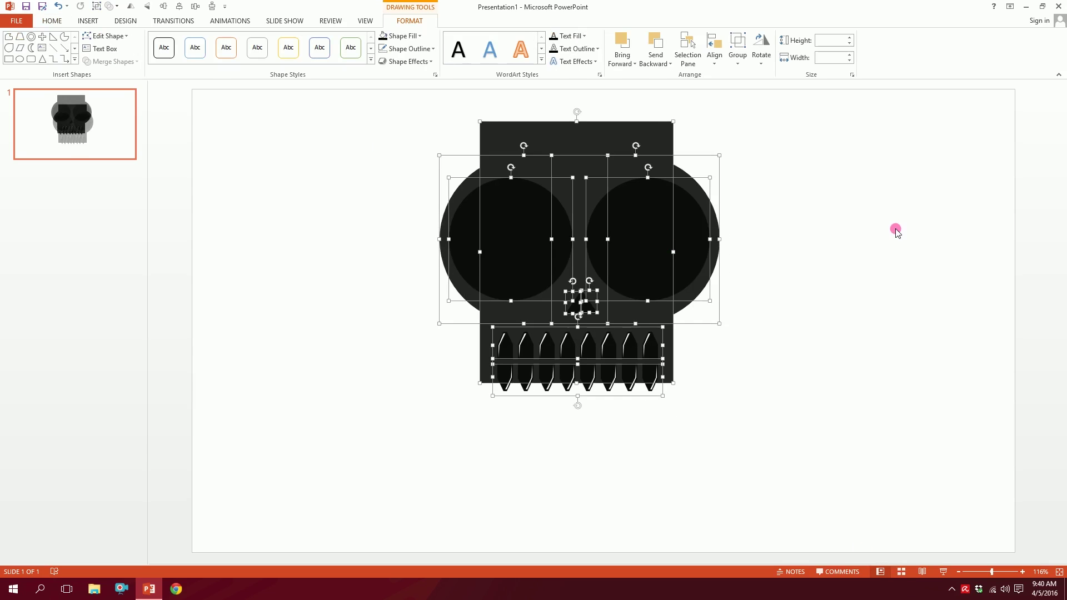
pyautogui.click(895, 231)
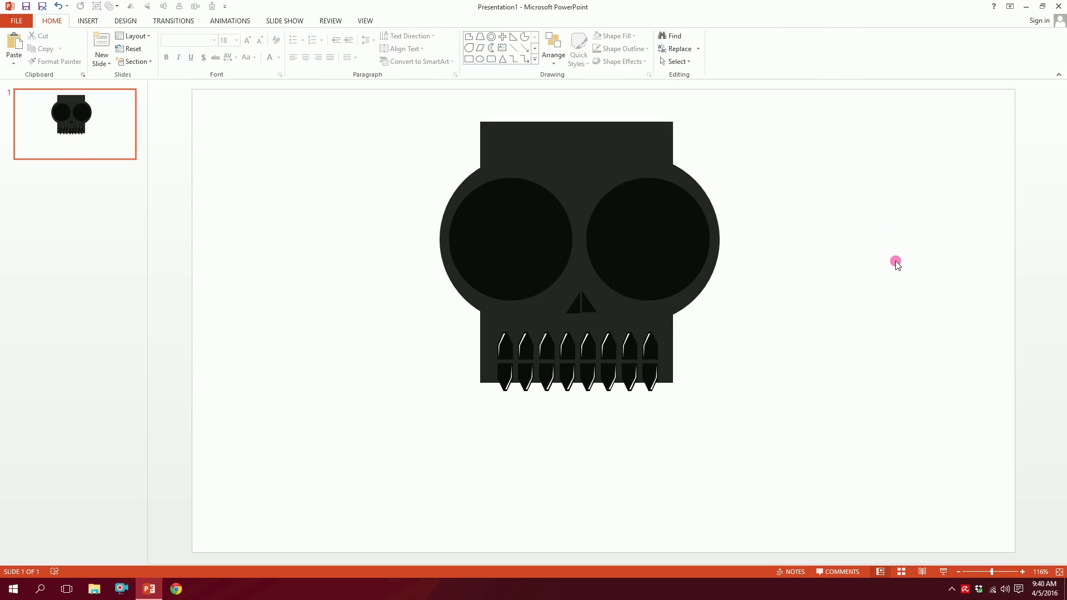
pyautogui.click(88, 21)
pyautogui.click(188, 49)
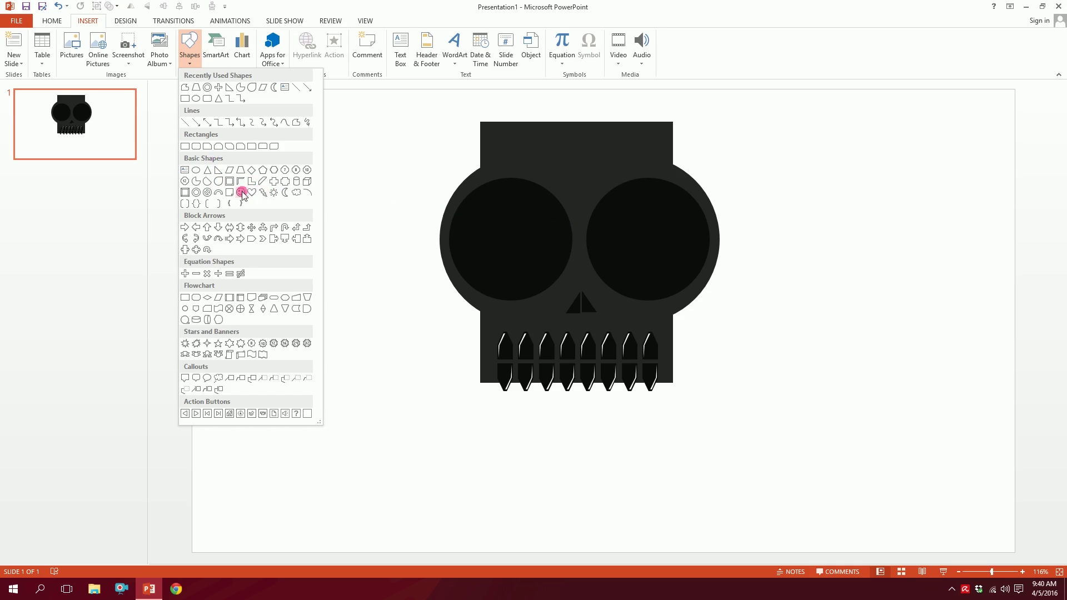
# Draw two side-by-side circles at the slide's top-left
pyautogui.click(196, 170)
pyautogui.moveTo(207, 164); pyautogui.dragTo(289, 245)
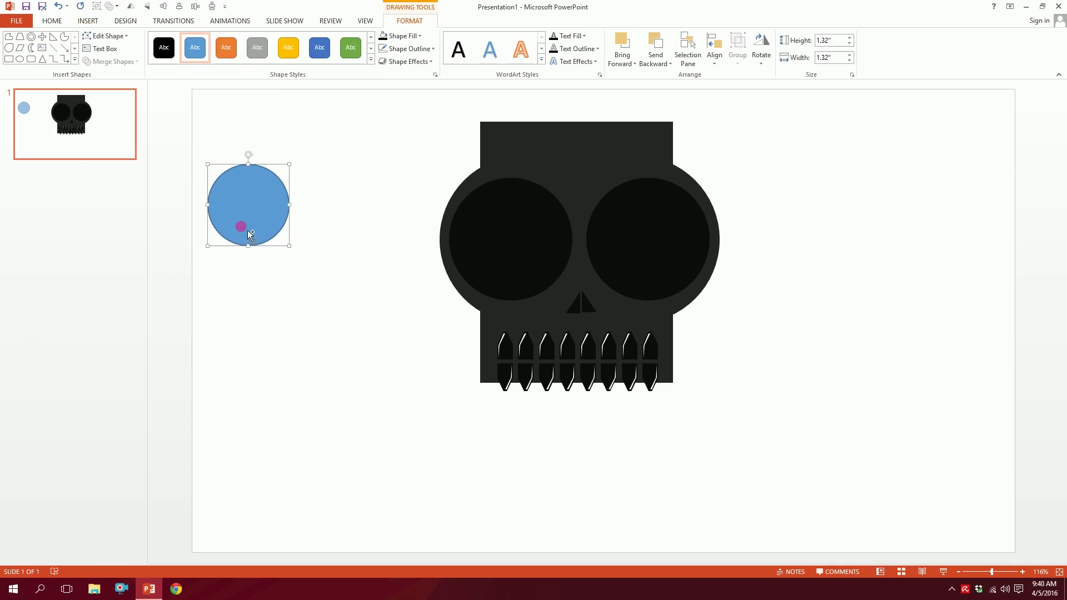
pyautogui.moveTo(232, 221); pyautogui.dragTo(250, 160)
pyautogui.keyDown('shift'); pyautogui.click(245, 228); pyautogui.keyUp('shift')
pyautogui.press('Escape')
# Draw a tall rectangle and set the shrunken circle pair on its top end
pyautogui.click(88, 21)
pyautogui.click(186, 62)
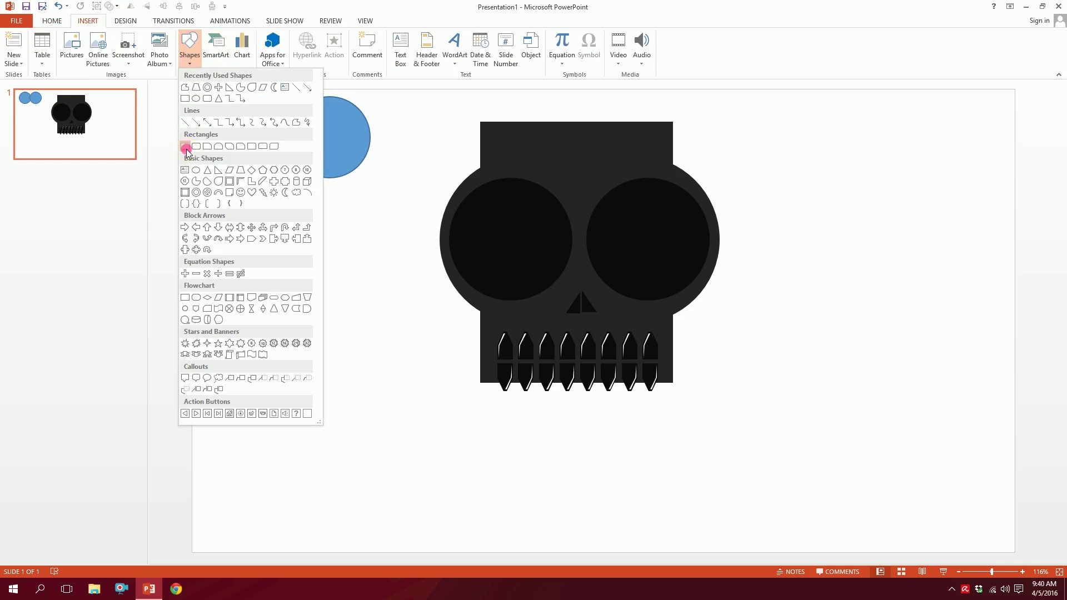
pyautogui.click(187, 151)
pyautogui.moveTo(255, 122)
pyautogui.mouseDown()
pyautogui.moveTo(328, 364)
pyautogui.moveTo(324, 547)
pyautogui.moveTo(335, 580)
pyautogui.moveTo(314, 533)
pyautogui.mouseUp()
pyautogui.click(318, 152)
pyautogui.keyDown('shift'); pyautogui.click(229, 138); pyautogui.keyUp('shift')
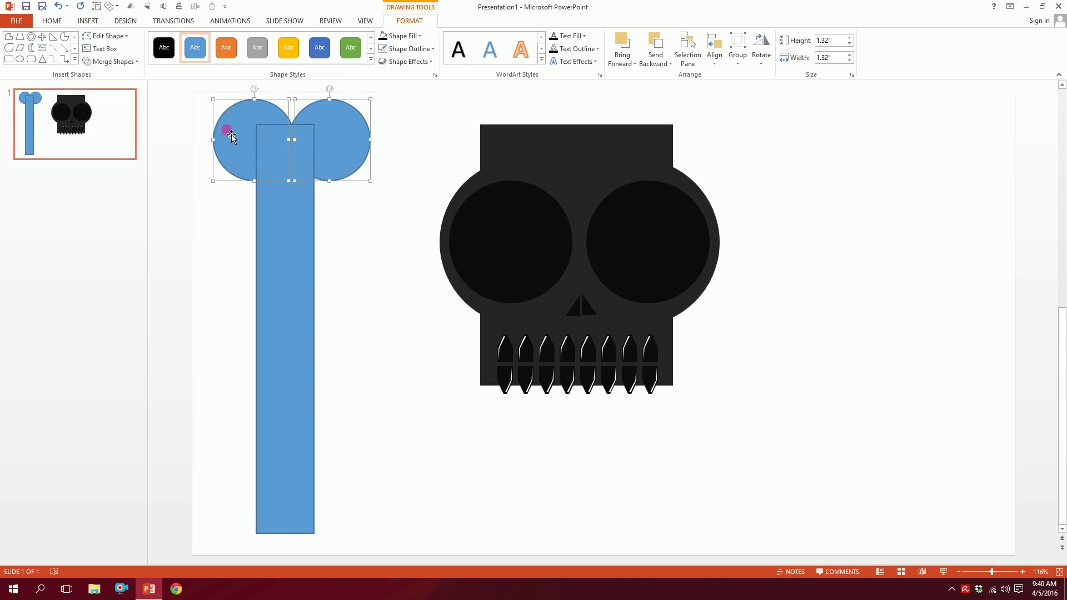
pyautogui.moveTo(216, 105); pyautogui.dragTo(232, 120)
pyautogui.moveTo(335, 157); pyautogui.dragTo(266, 109)
# Copy the circle pair to the rectangle's bottom end
pyautogui.click(336, 124)
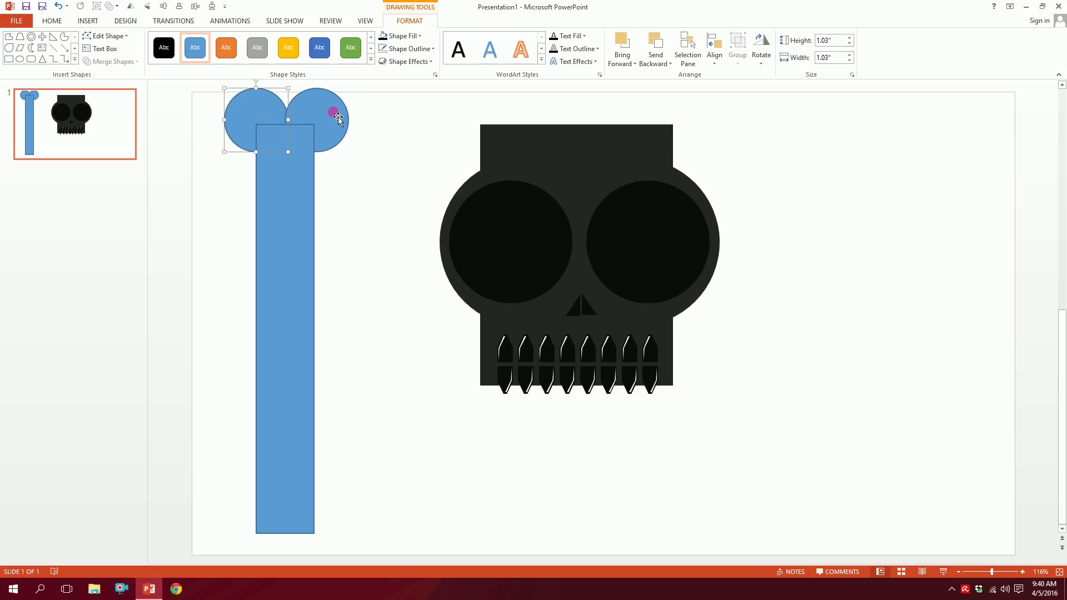
pyautogui.click(366, 149)
pyautogui.moveTo(377, 170); pyautogui.dragTo(170, 71)
pyautogui.moveTo(330, 105); pyautogui.dragTo(354, 515)
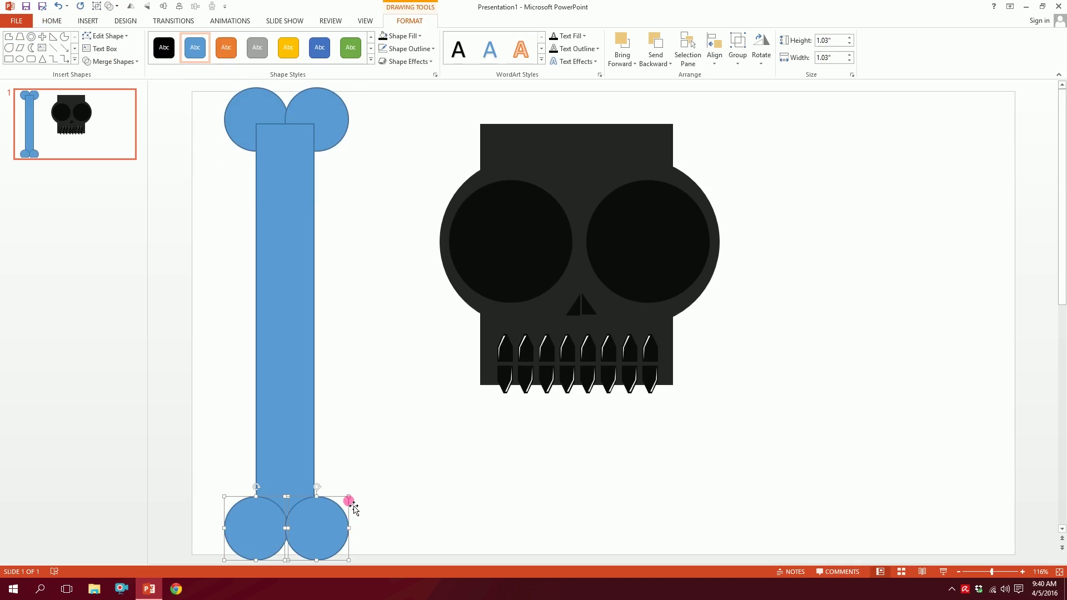
pyautogui.click(217, 214)
# Union all bone parts into one shape and fill it black
pyautogui.moveTo(159, 79); pyautogui.dragTo(374, 562)
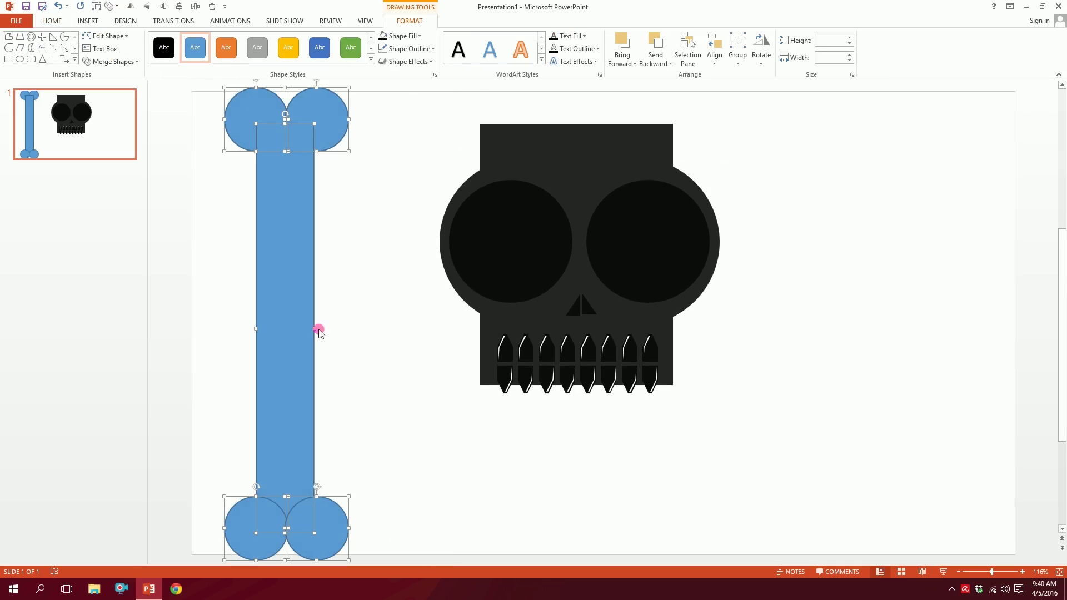
pyautogui.click(111, 61)
pyautogui.click(127, 75)
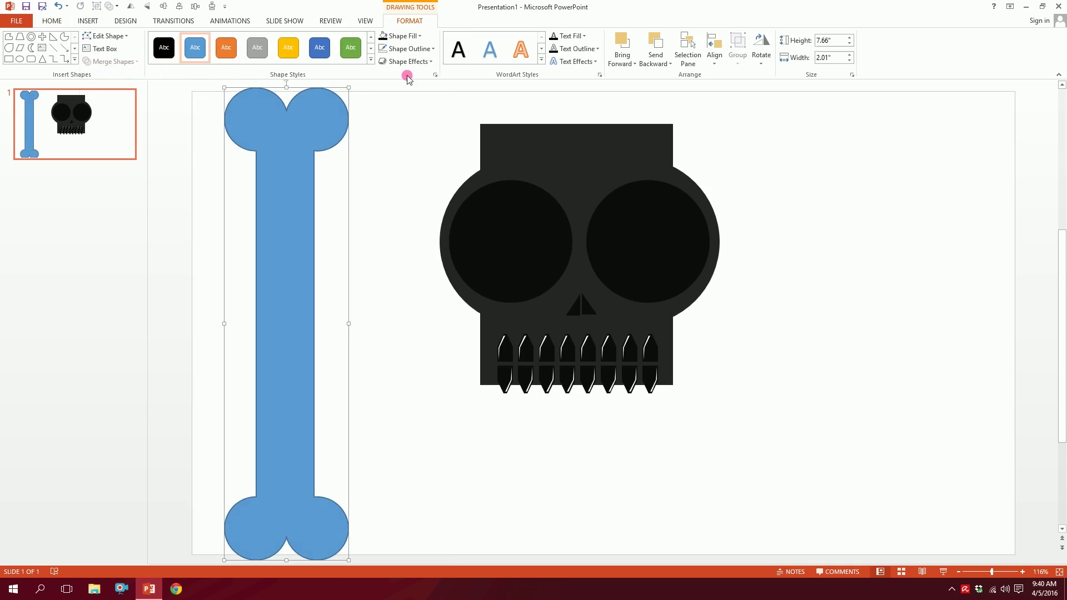
pyautogui.click(383, 36)
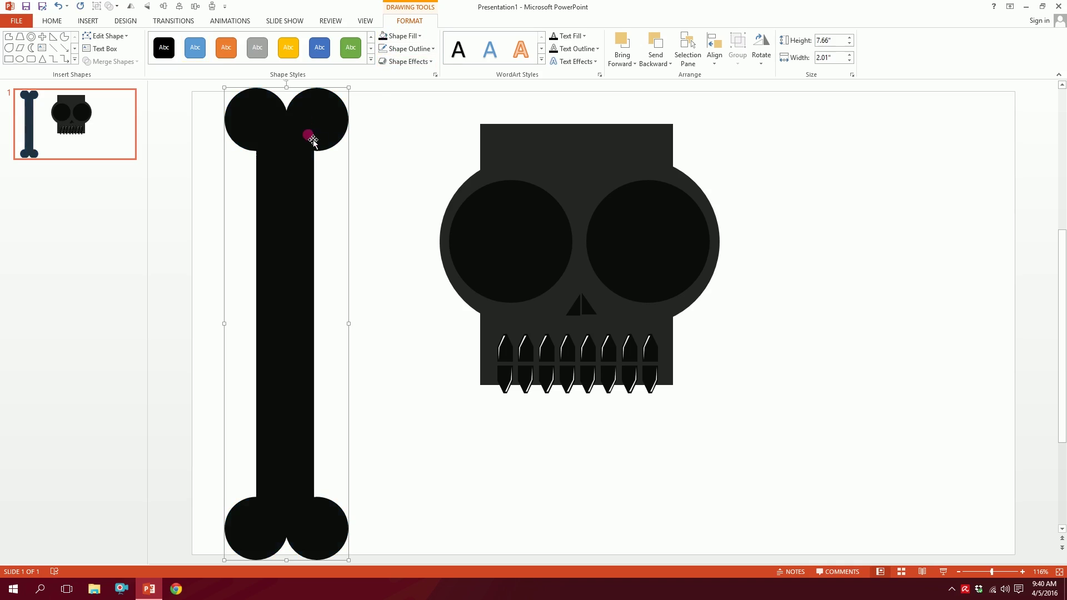
# Tilt the bone diagonally across the skull and send it to the back
pyautogui.moveTo(298, 93); pyautogui.dragTo(505, 352)
pyautogui.press('Escape')
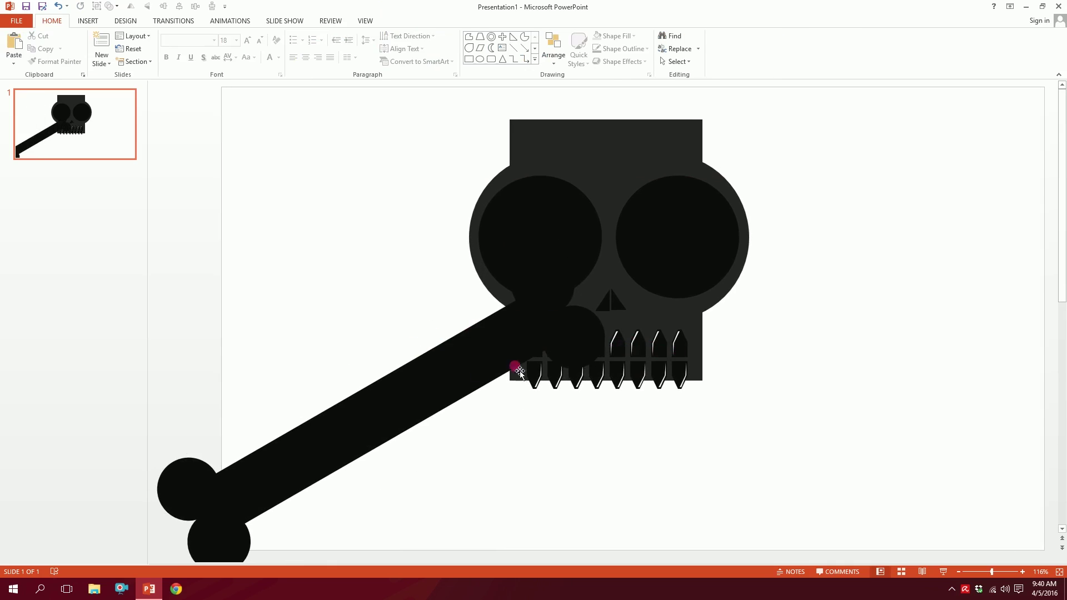
pyautogui.moveTo(422, 419); pyautogui.dragTo(640, 385)
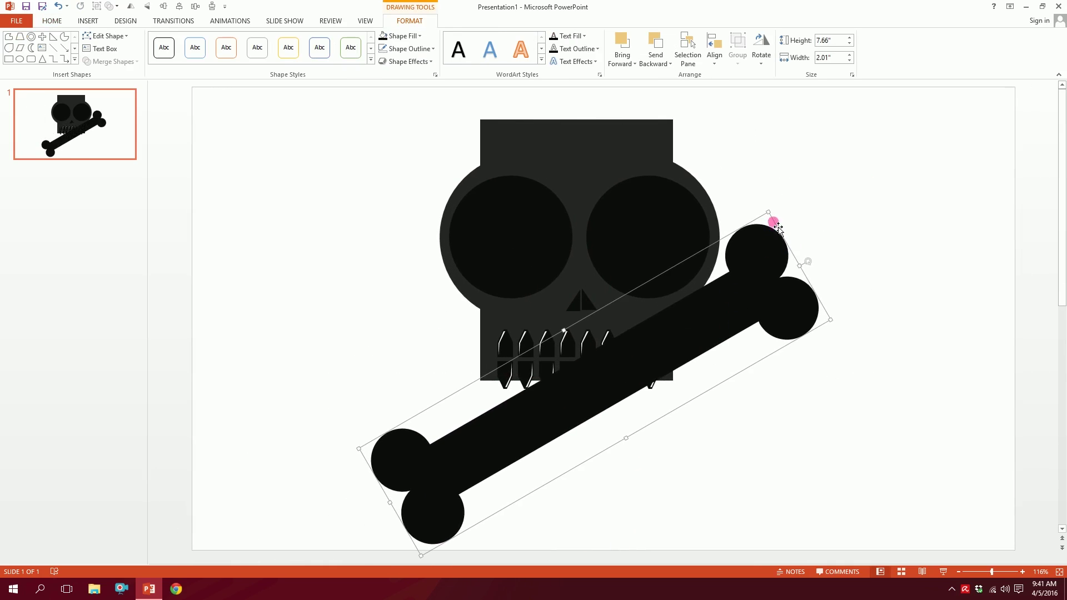
pyautogui.moveTo(770, 216); pyautogui.dragTo(786, 198)
pyautogui.moveTo(773, 291); pyautogui.dragTo(747, 292)
pyautogui.rightClick(747, 291)
pyautogui.click(788, 410)
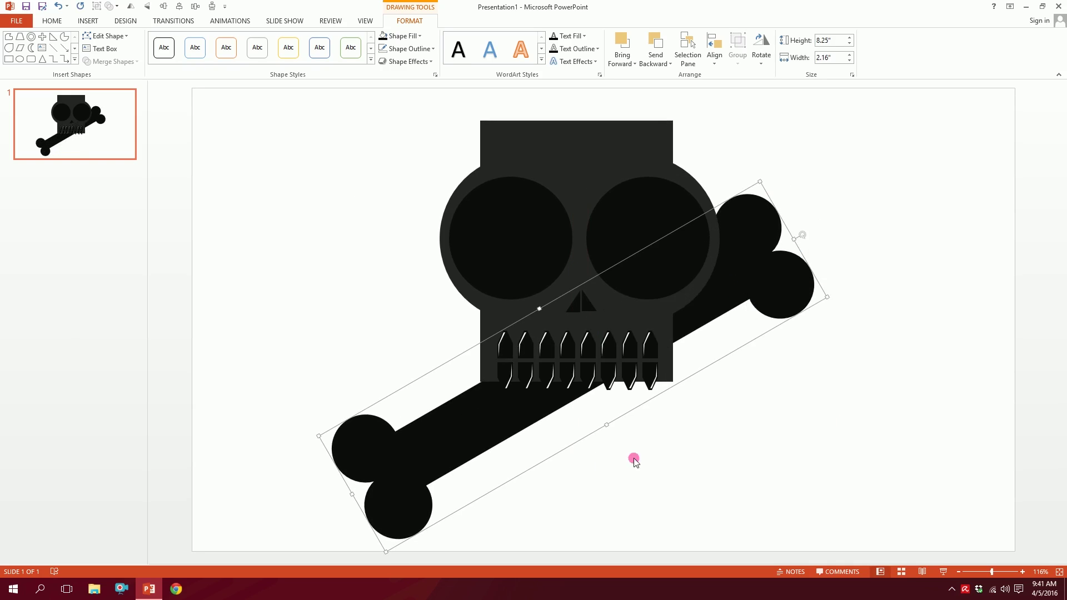
# Duplicate the bone, rotate it to cross the first, and send it to the back
pyautogui.moveTo(483, 438); pyautogui.dragTo(386, 338)
pyautogui.moveTo(703, 134); pyautogui.dragTo(745, 495)
pyautogui.rightClick(713, 476)
pyautogui.click(767, 398)
pyautogui.scroll(-4, 814, 355)
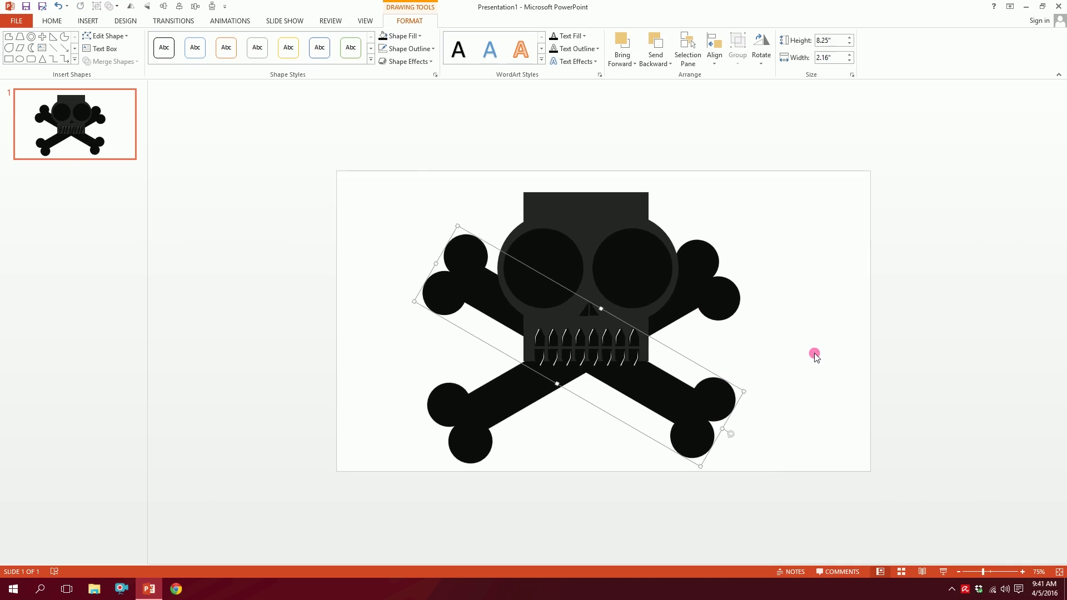
# Select every skull and bone shape and group them into a single object
pyautogui.click(395, 165)
pyautogui.moveTo(297, 121); pyautogui.dragTo(827, 544)
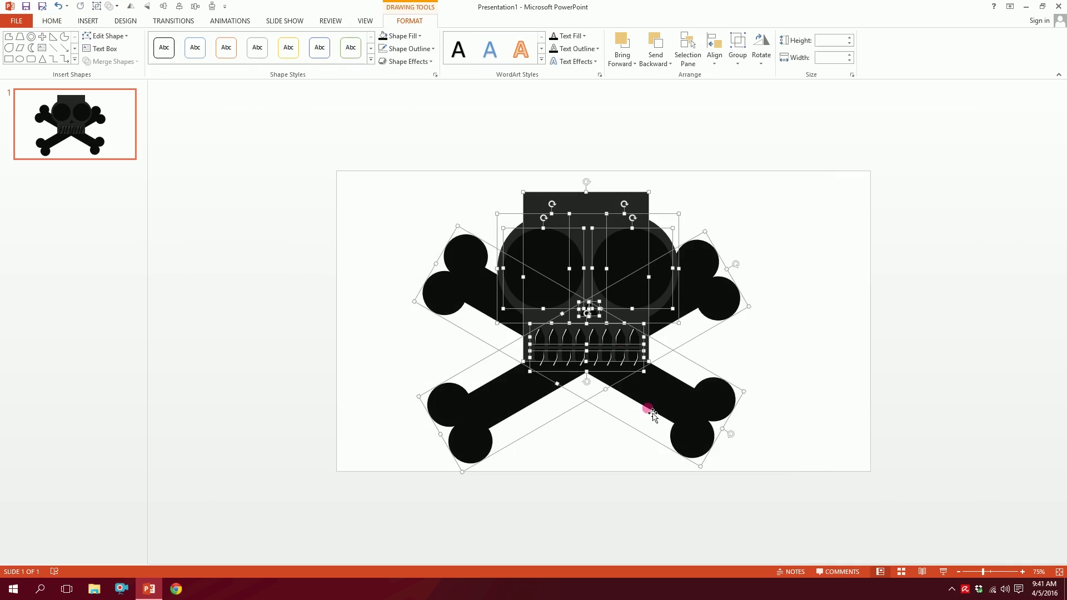
pyautogui.rightClick(648, 216)
pyautogui.moveTo(680, 278)
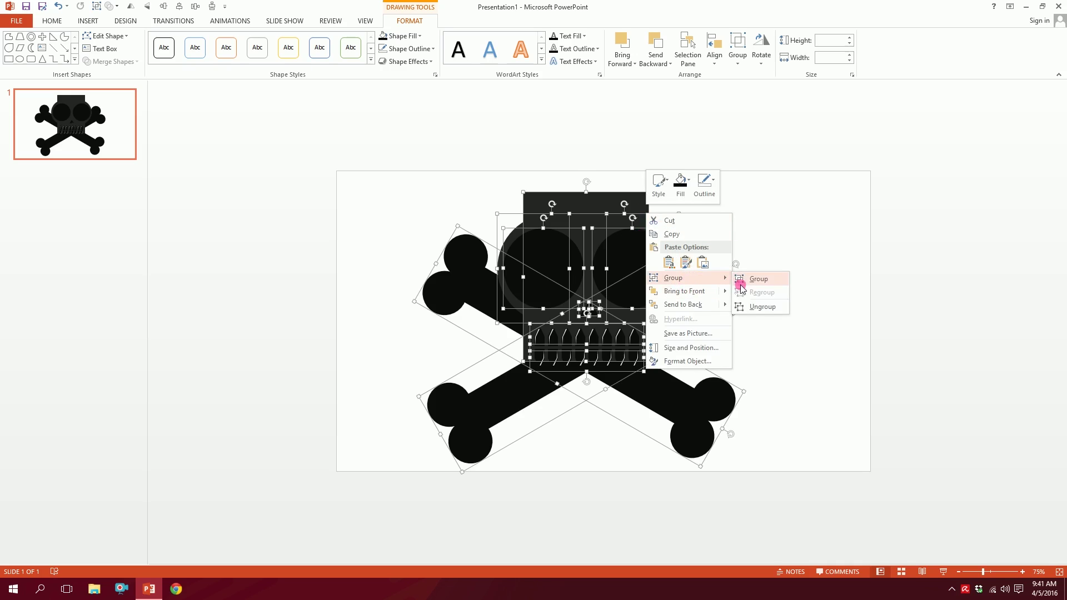
pyautogui.click(745, 279)
# Scale the group down to 3.38" by 5.57", centre it, and play the slide show
pyautogui.moveTo(745, 193); pyautogui.dragTo(639, 260)
pyautogui.moveTo(567, 361); pyautogui.dragTo(626, 332)
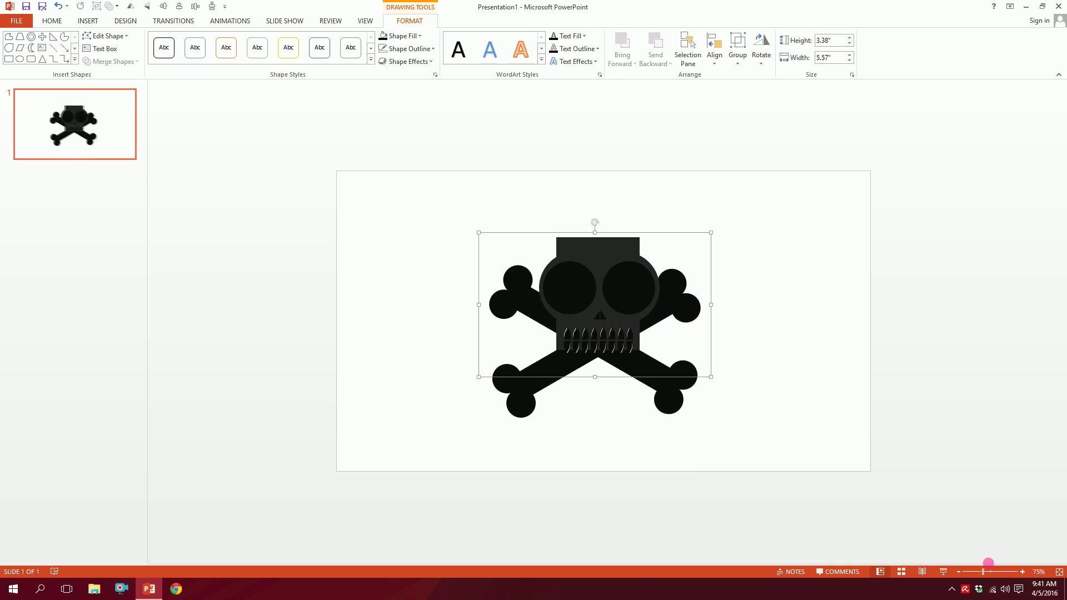
pyautogui.click(943, 572)
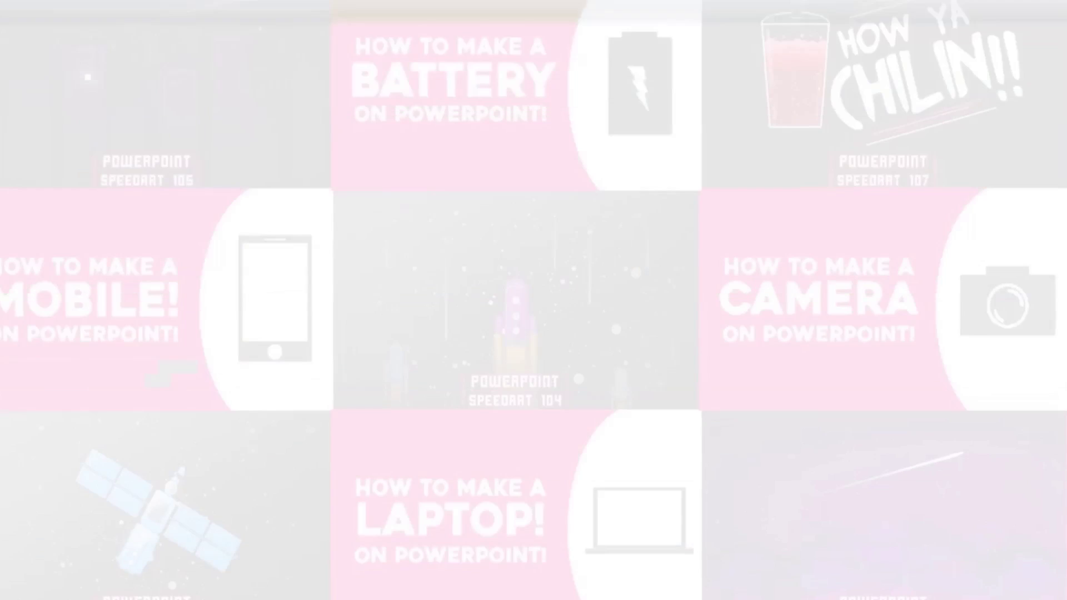